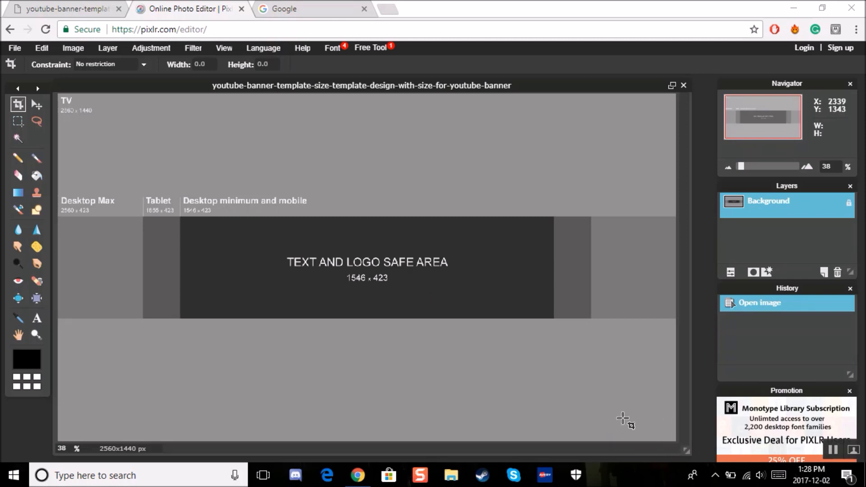
# - Review the device zones and text-safe area on the YouTube banner template image open in the browser
pyautogui.click(57, 4)
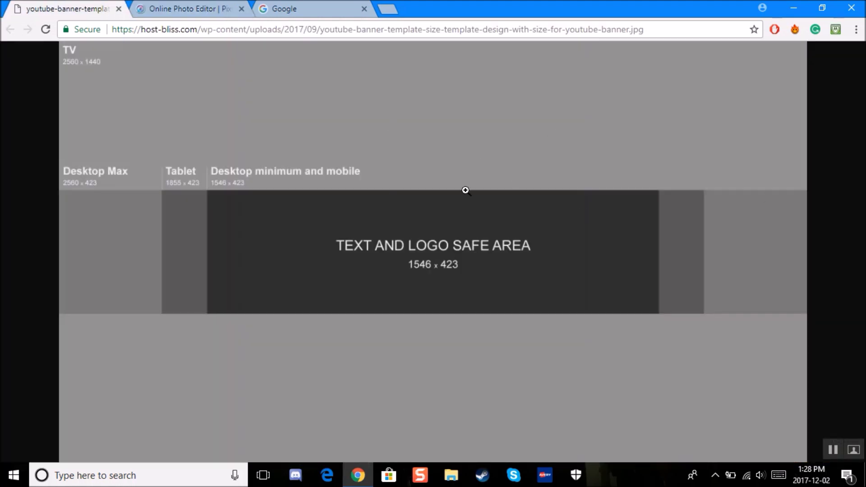
pyautogui.click(204, 6)
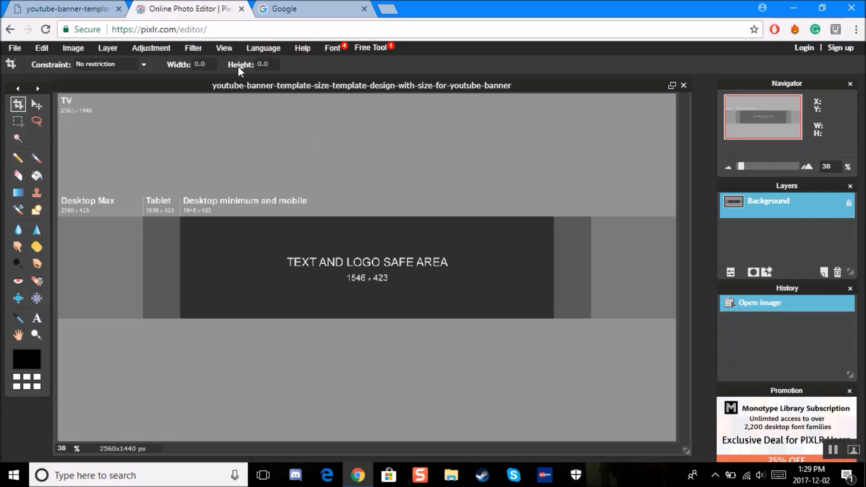
pyautogui.click(103, 5)
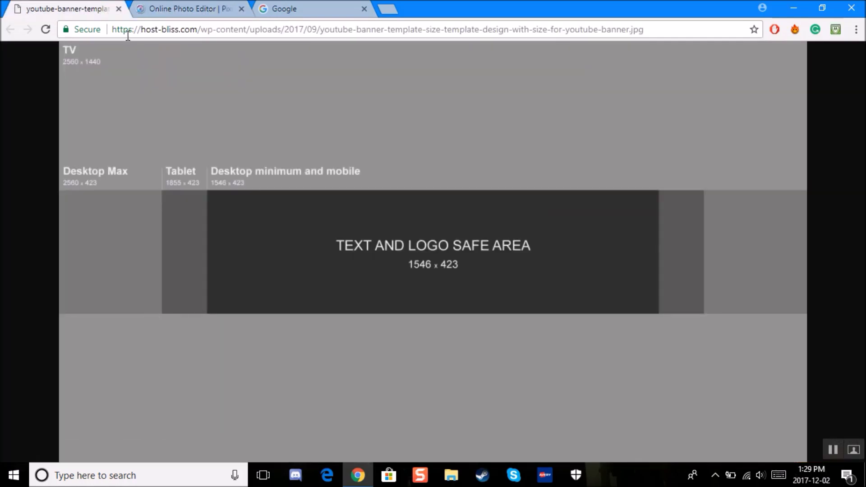
pyautogui.click(206, 7)
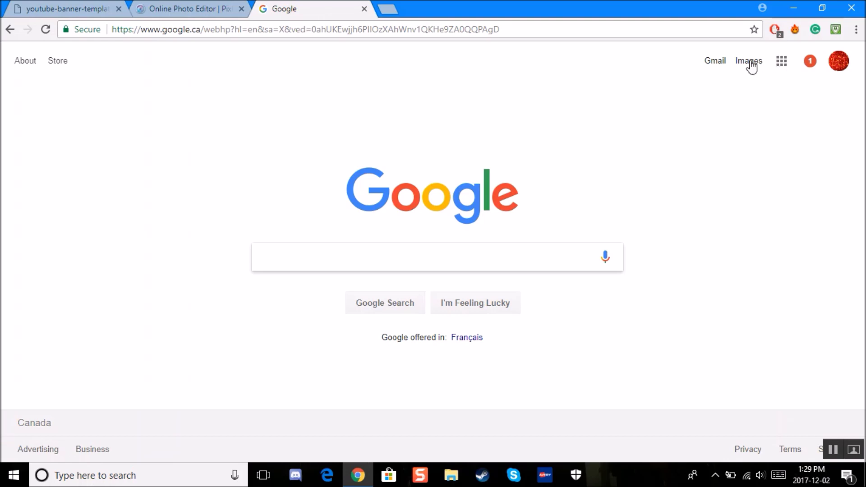
# - Search Google Images for "background templates 2560x1440"
pyautogui.click(751, 64)
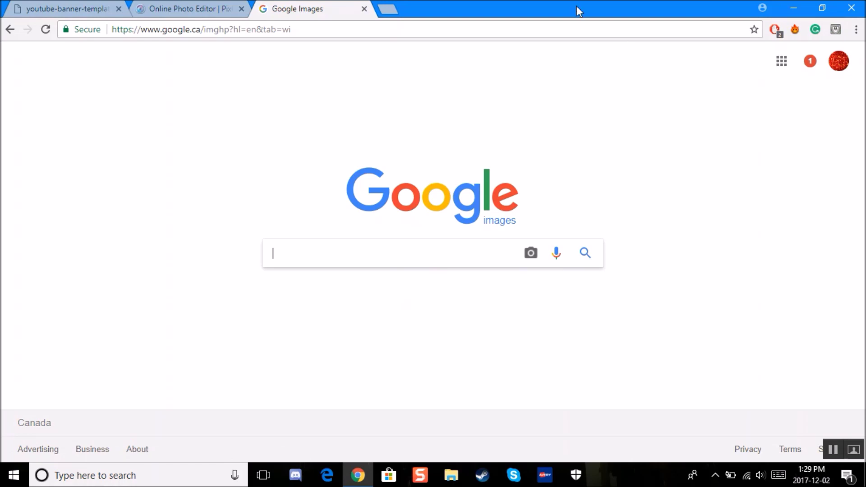
pyautogui.click(174, 8)
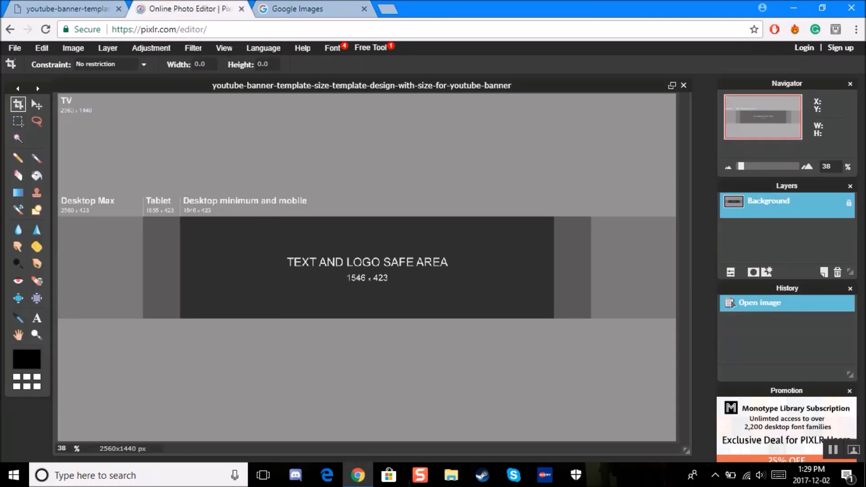
pyautogui.click(313, 6)
pyautogui.click(364, 251)
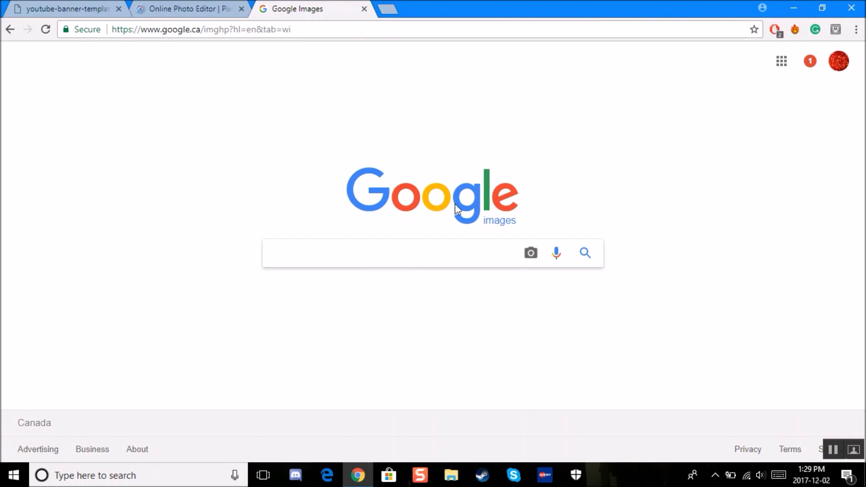
pyautogui.write('backgrou')
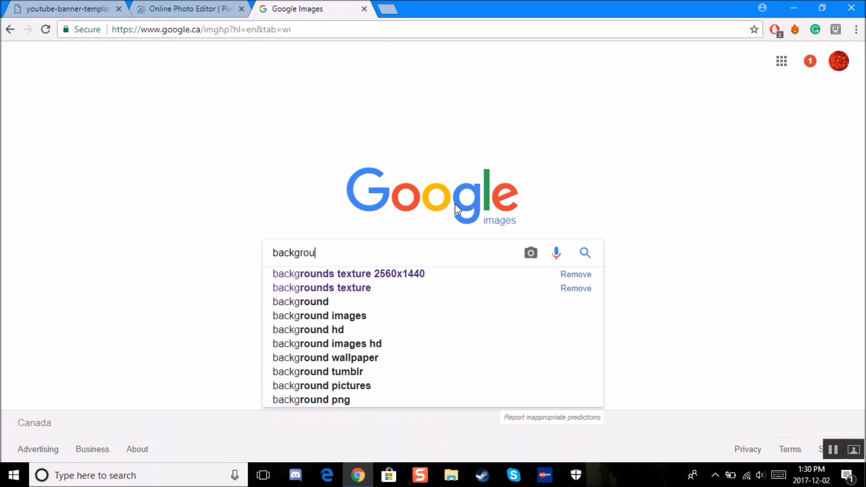
pyautogui.write('nd templates 2560')
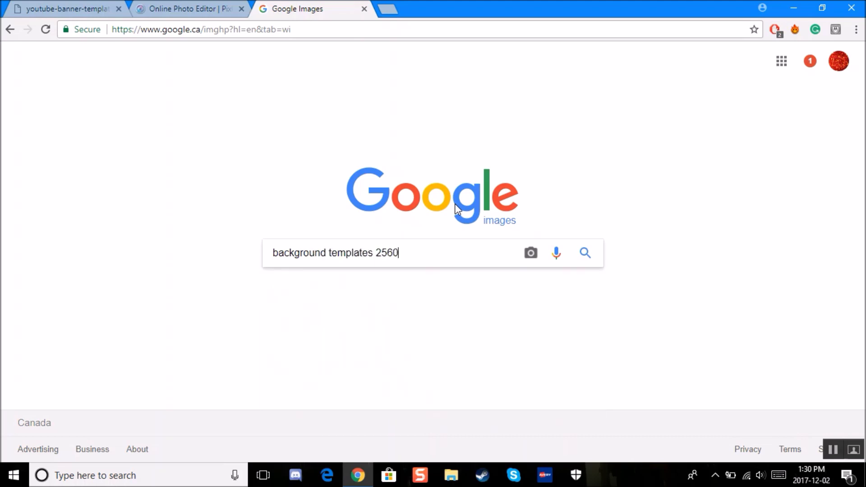
pyautogui.write('x1440')
pyautogui.press('Return')
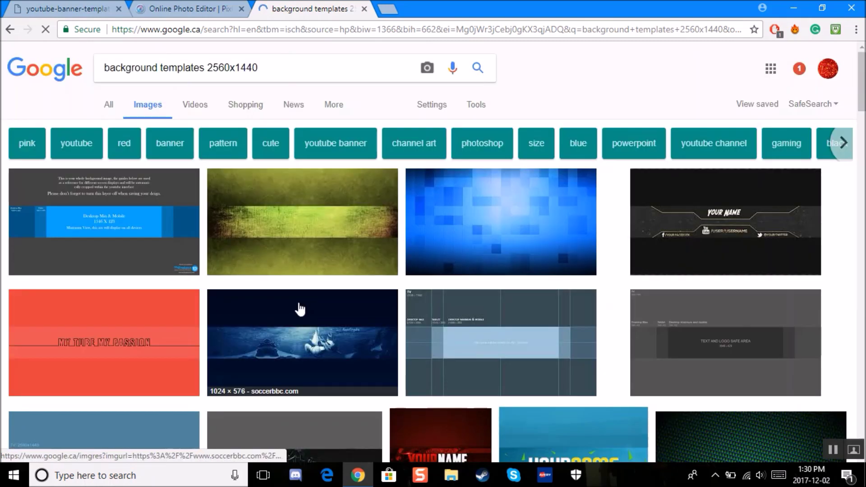
# - Look over the image results and rerun the search as "background templates 2560x 1440"
pyautogui.scroll(-2, 305, 302)
pyautogui.scroll(-1, 307, 295)
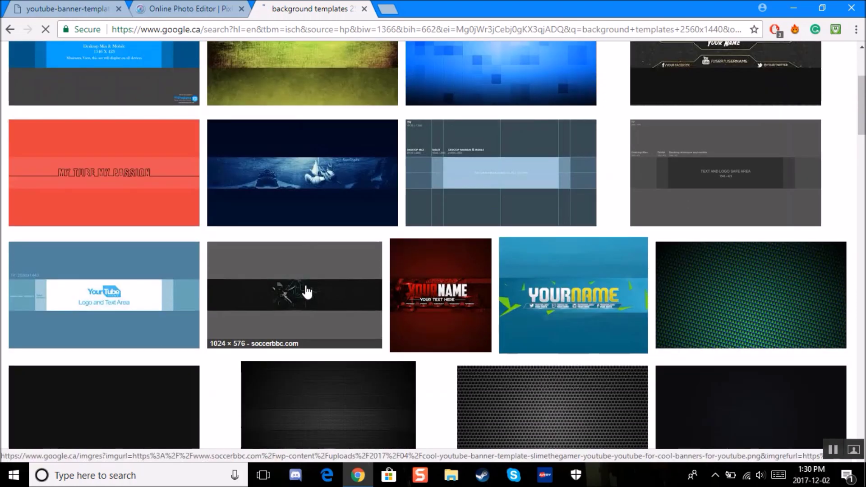
pyautogui.scroll(3, 305, 289)
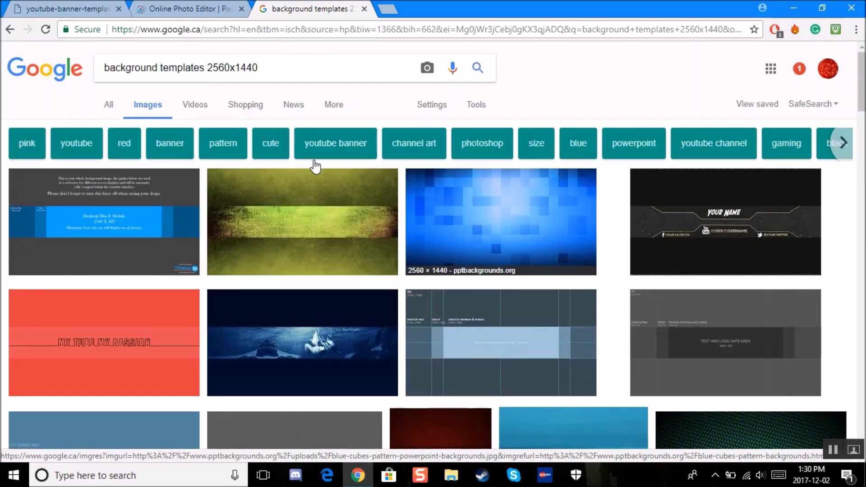
pyautogui.click(236, 68)
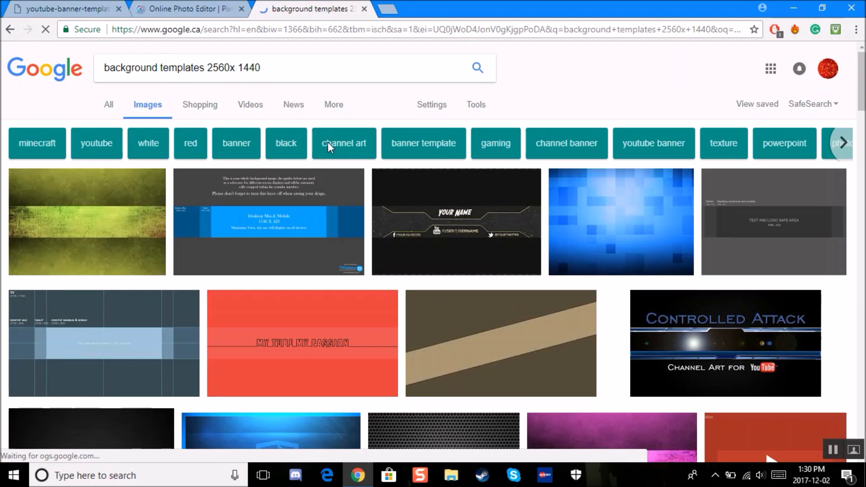
# - Browse the background results and preview the dark perforated metal mesh wallpaper
pyautogui.scroll(-5, 350, 208)
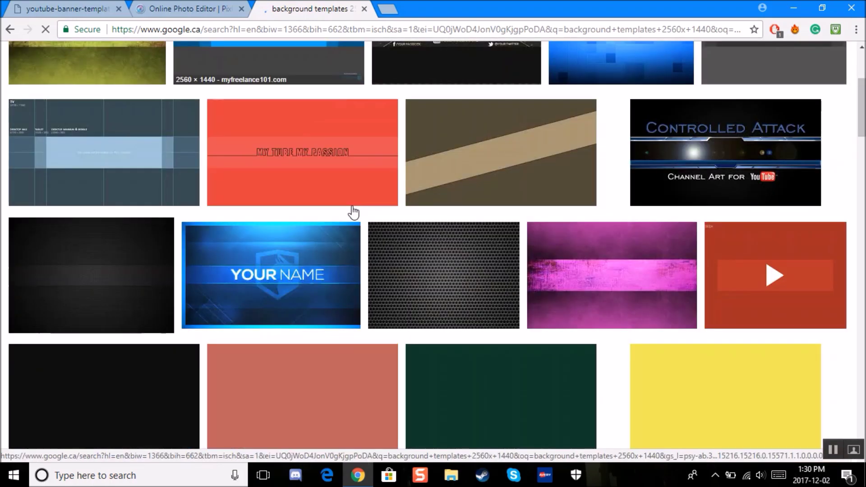
pyautogui.scroll(-3, 354, 212)
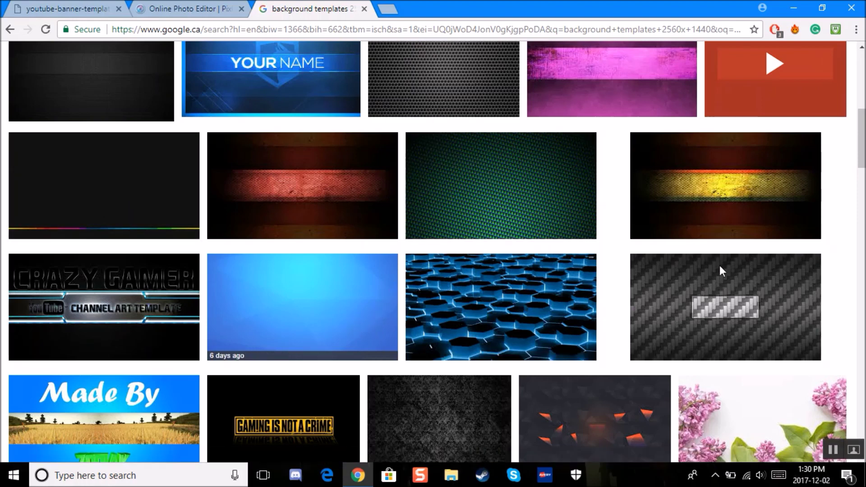
pyautogui.scroll(-2, 470, 295)
pyautogui.scroll(2, 334, 257)
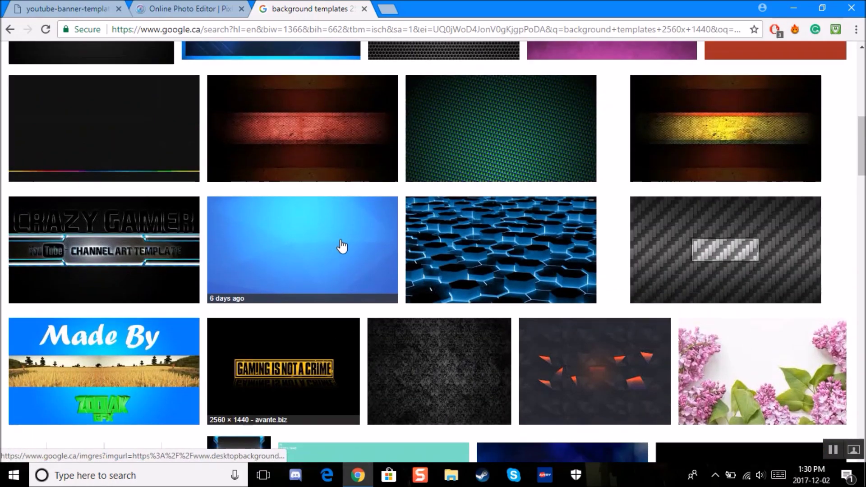
pyautogui.scroll(1, 370, 185)
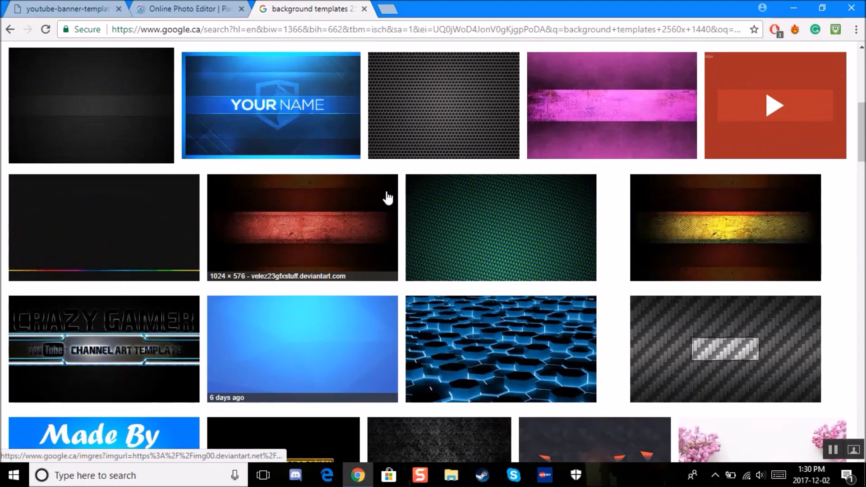
pyautogui.click(416, 103)
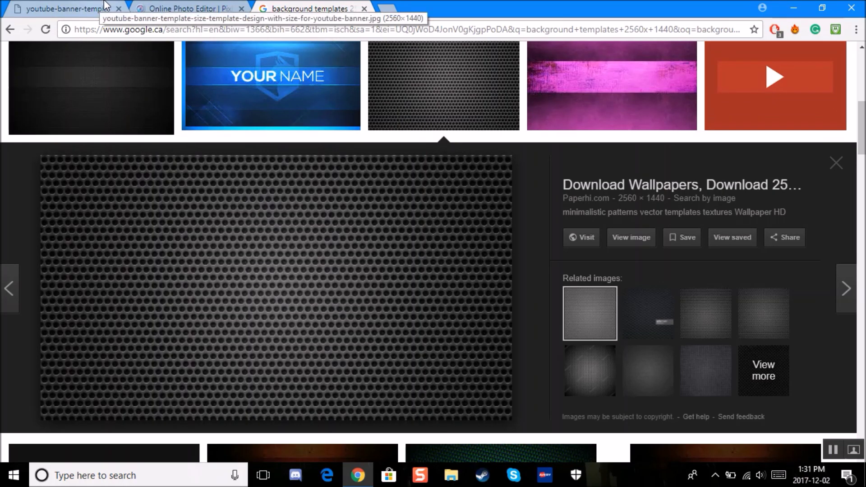
# - Return to the Pixlr editor and add the Nice-Texture-Wallpaper image from Saved Pictures as a layer over the banner template
pyautogui.click(172, 4)
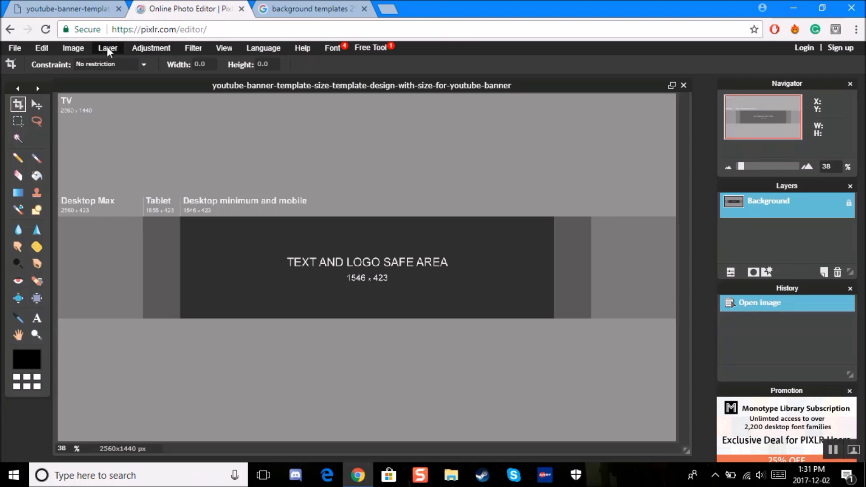
pyautogui.click(83, 45)
pyautogui.moveTo(106, 46)
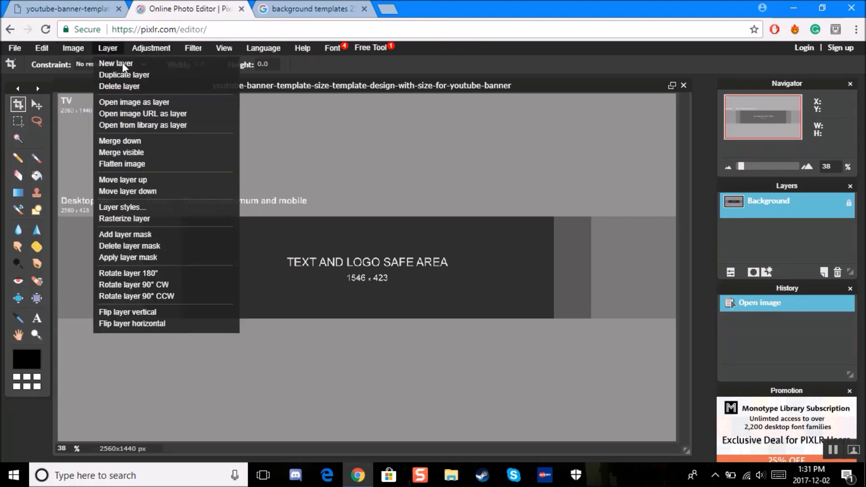
pyautogui.click(153, 103)
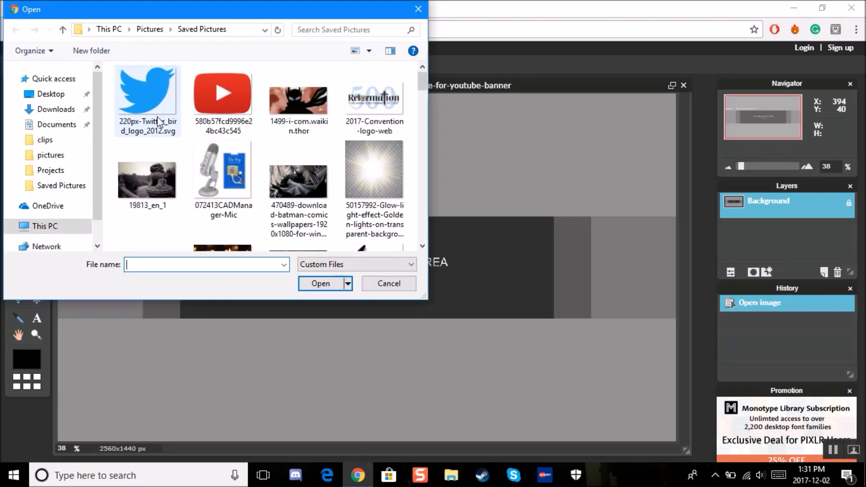
pyautogui.scroll(-10, 304, 102)
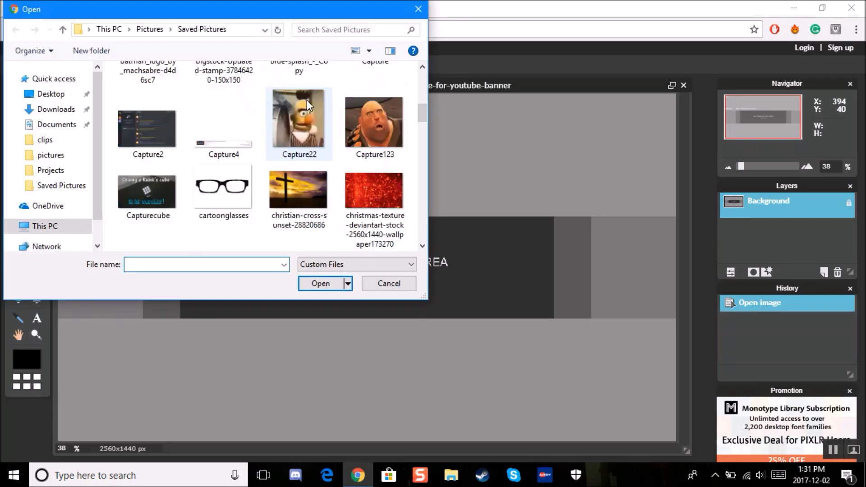
pyautogui.scroll(-3, 315, 92)
pyautogui.scroll(-3, 318, 97)
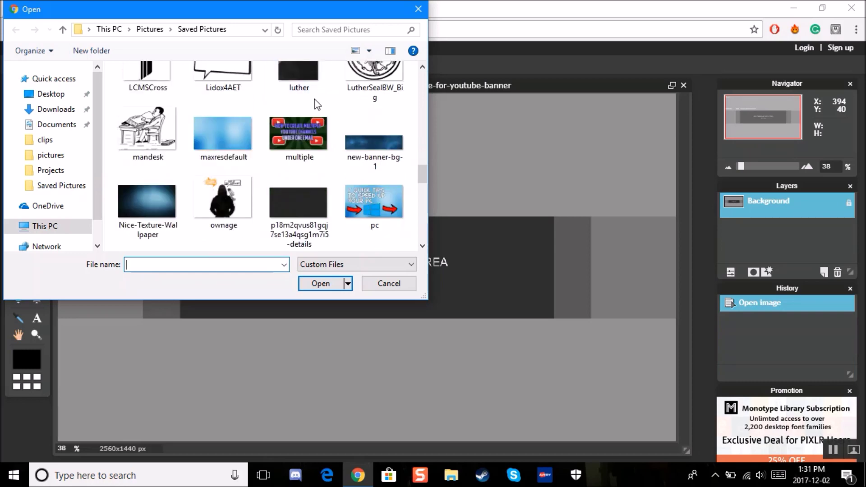
pyautogui.click(147, 208)
pyautogui.doubleClick(147, 207)
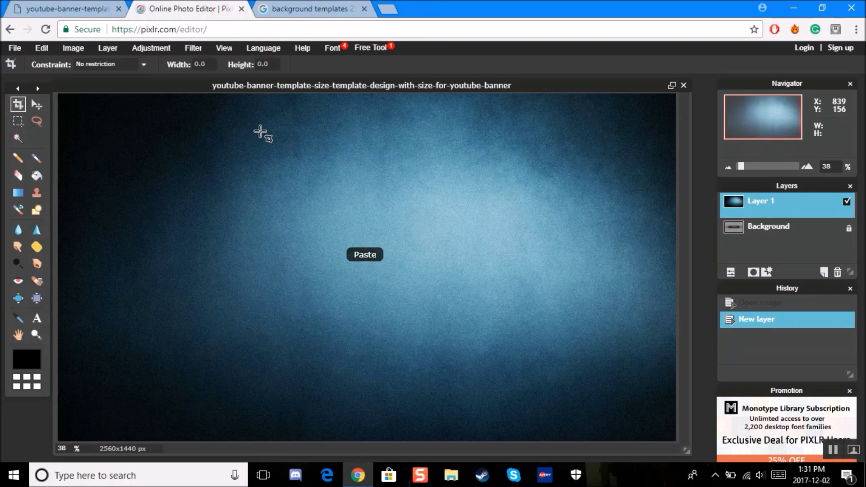
# - Start a free transform on the blue wallpaper layer and apply it
pyautogui.click(40, 46)
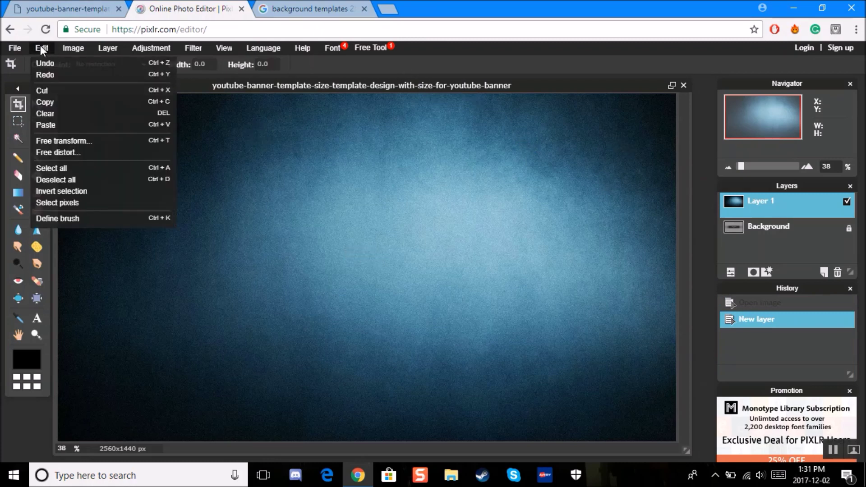
pyautogui.click(111, 142)
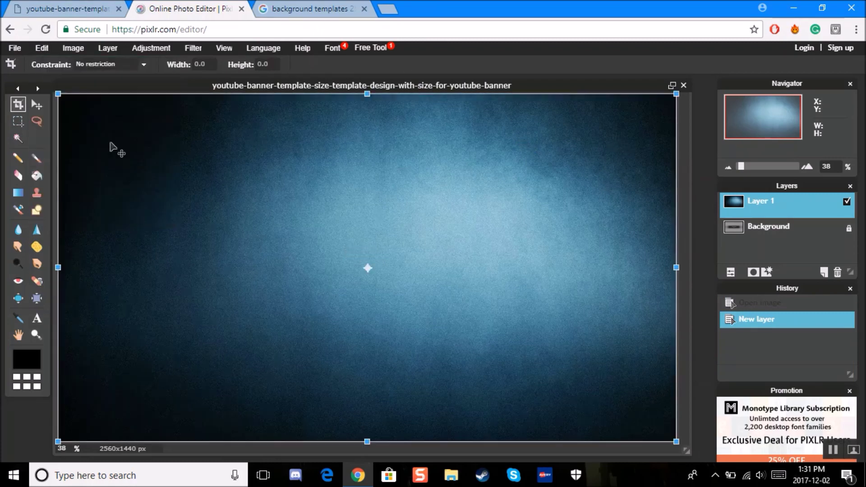
pyautogui.click(42, 48)
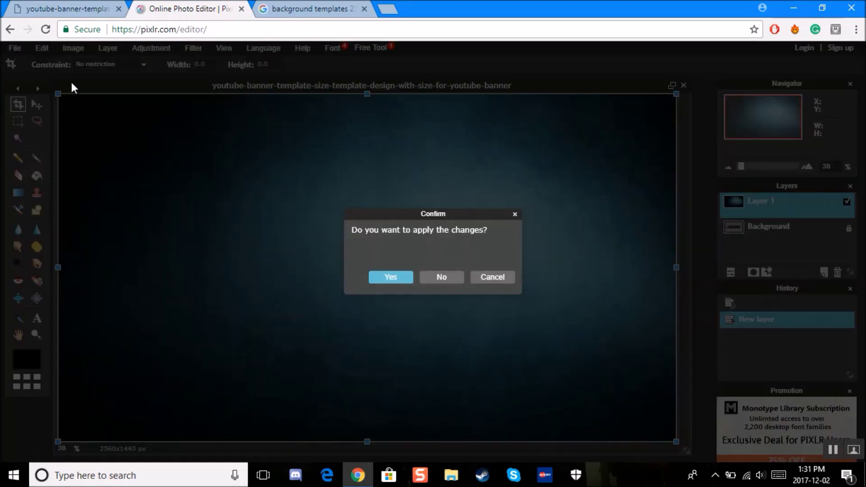
pyautogui.click(515, 214)
pyautogui.click(42, 48)
pyautogui.click(399, 277)
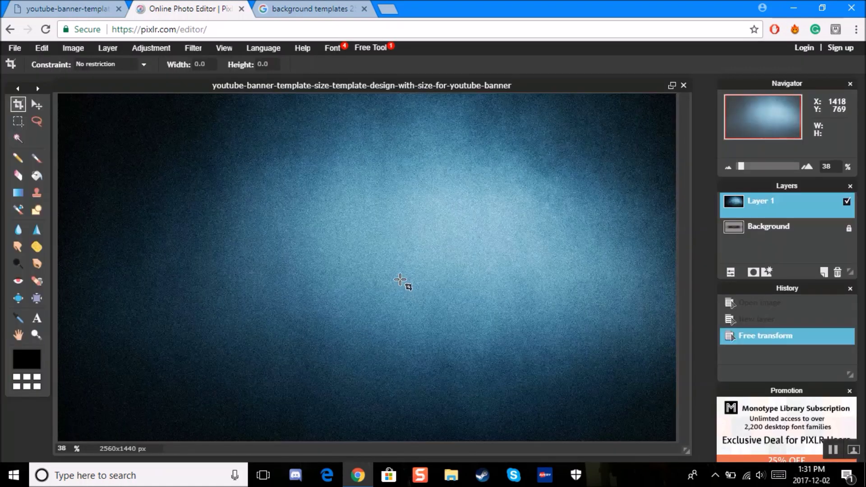
# - Squash the wallpaper layer vertically with Free Transform to cover the template's 2560 x 423 Desktop Max band, and apply the change
pyautogui.click(45, 47)
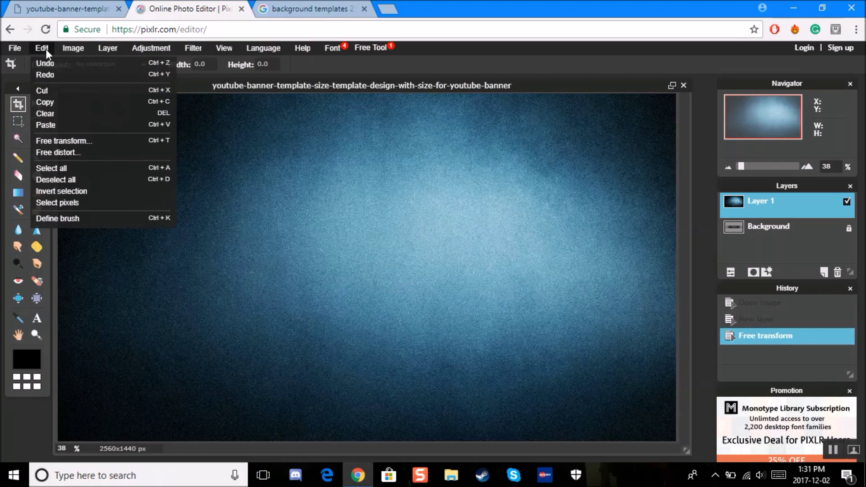
pyautogui.click(112, 140)
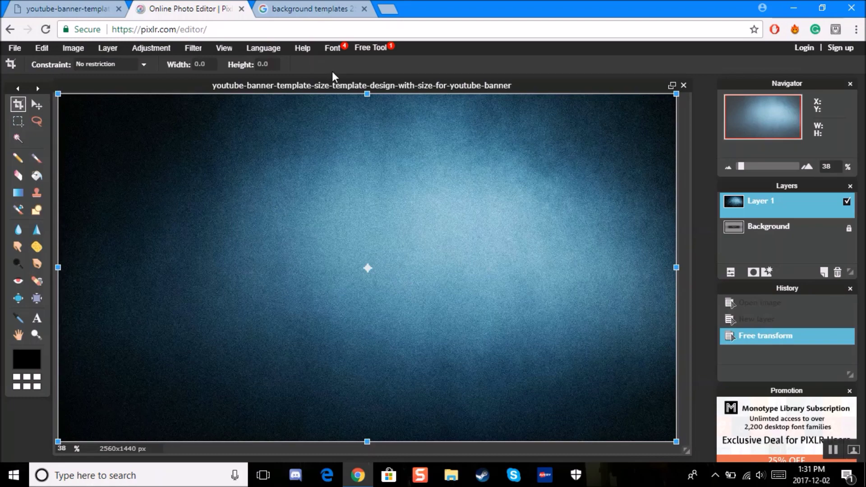
pyautogui.moveTo(367, 94); pyautogui.dragTo(375, 219)
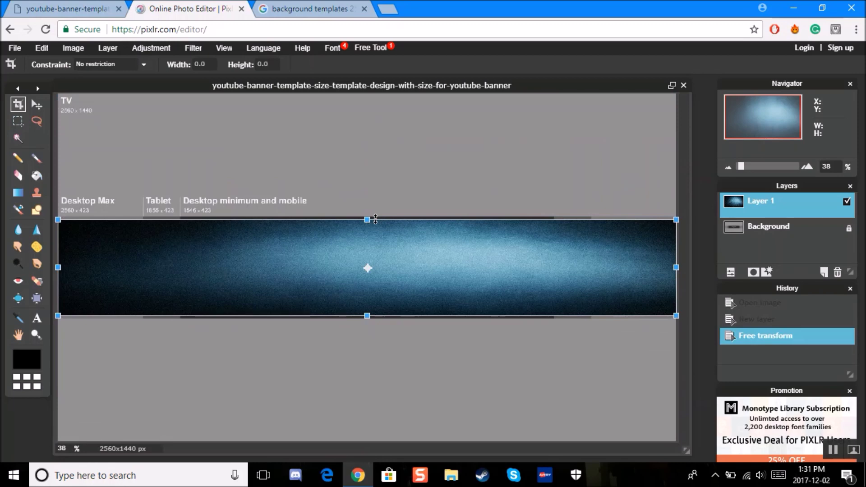
pyautogui.moveTo(375, 219); pyautogui.dragTo(375, 215)
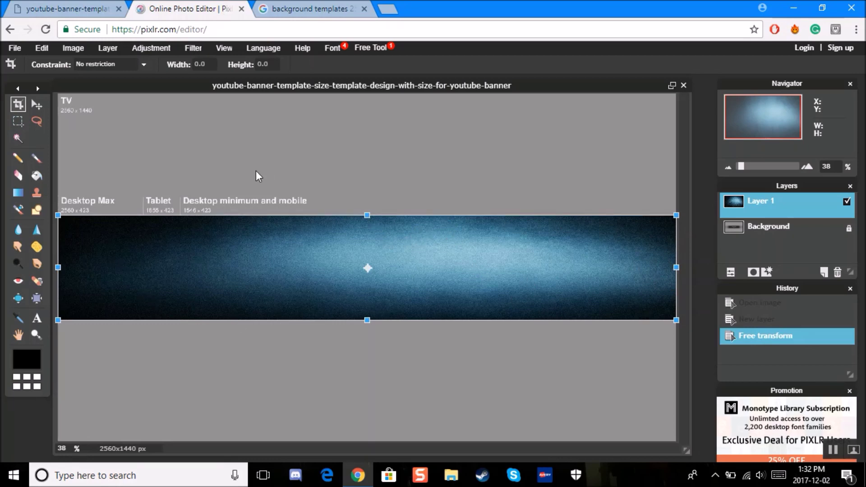
pyautogui.click(37, 320)
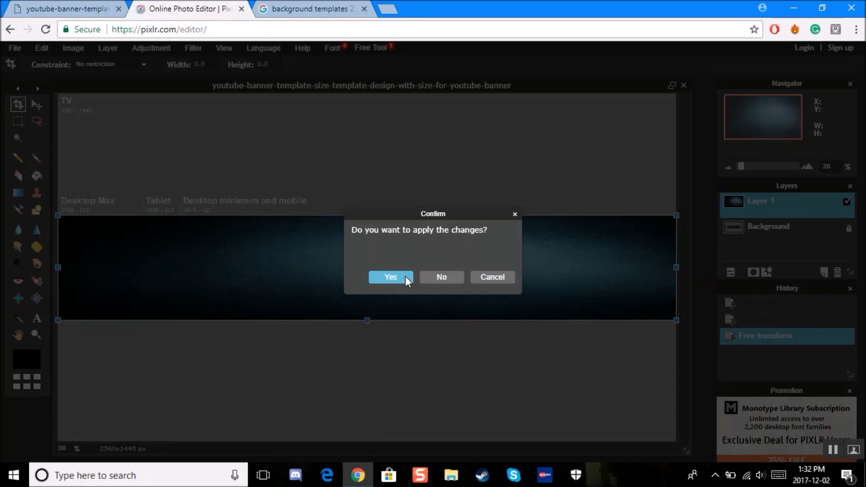
pyautogui.click(390, 277)
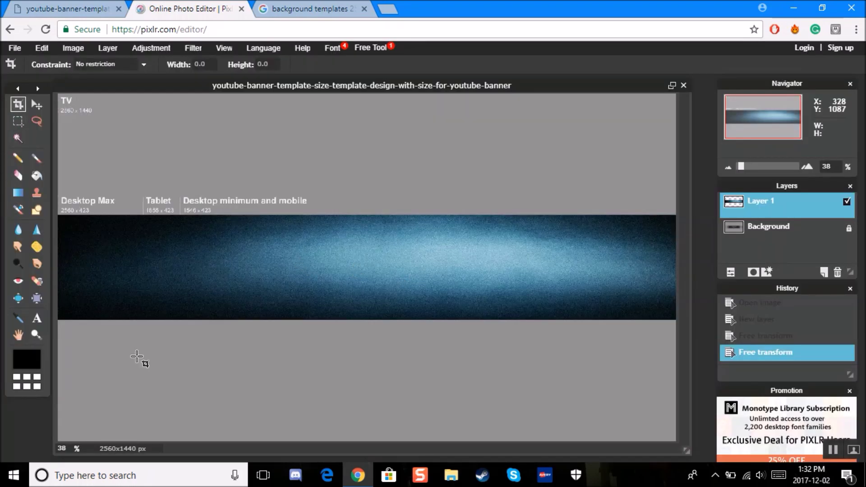
# - Add the text "TheSilencedCrusader" on the blue band and set its color to near-white fffcfc
pyautogui.click(38, 318)
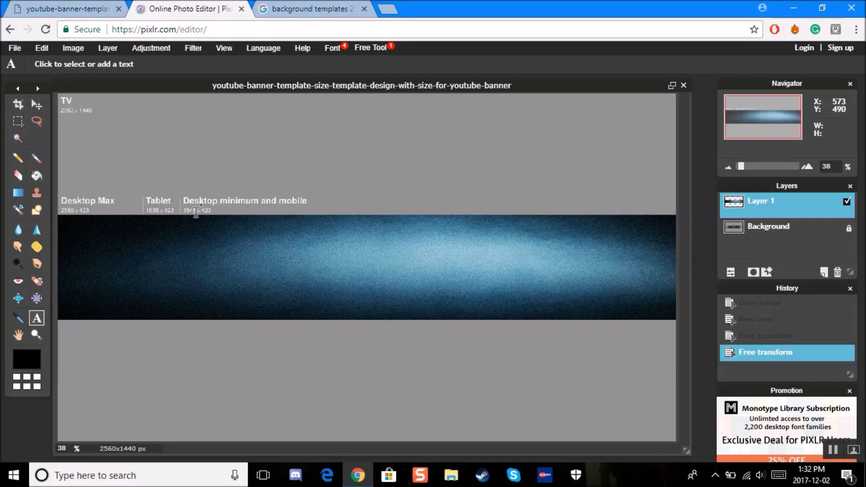
pyautogui.click(266, 235)
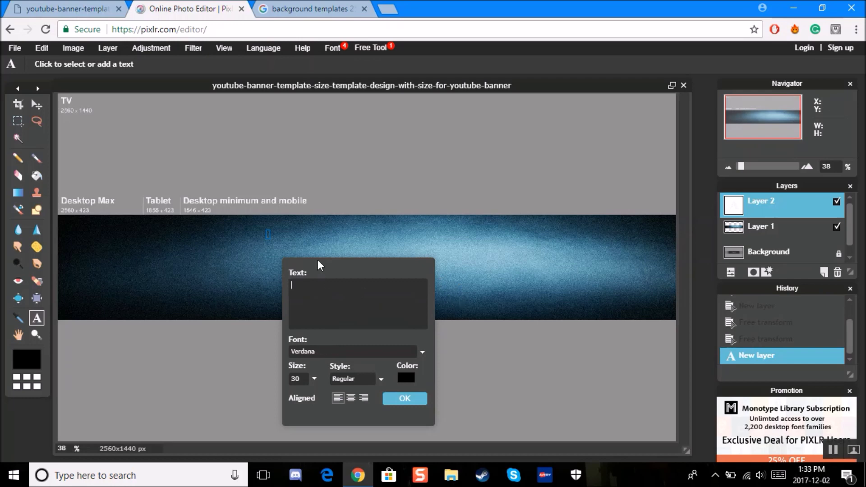
pyautogui.write('TheSilencedCrusader')
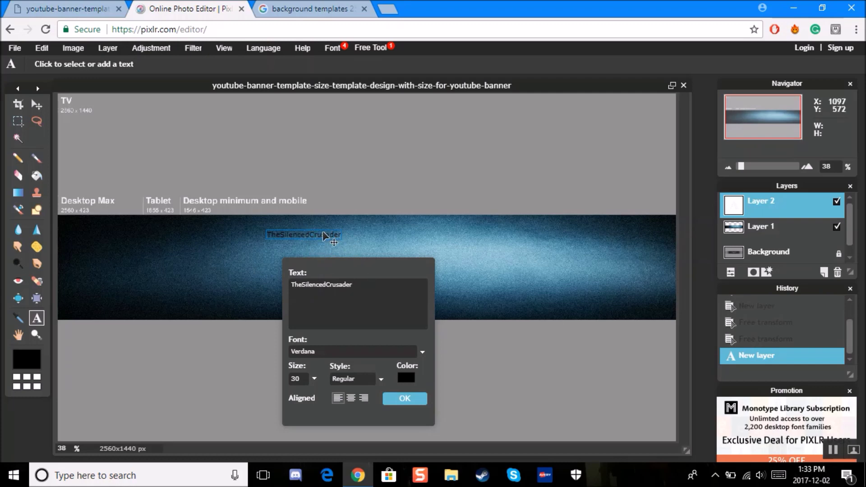
pyautogui.click(407, 376)
pyautogui.moveTo(308, 231); pyautogui.dragTo(364, 180)
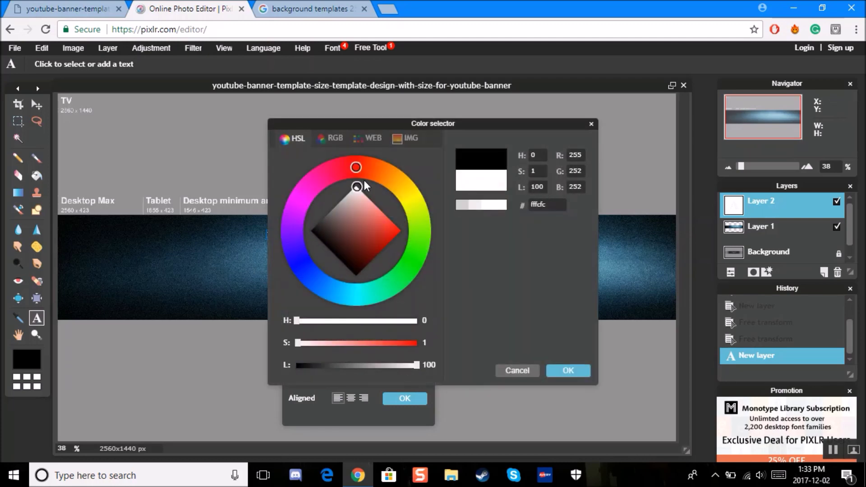
pyautogui.click(576, 368)
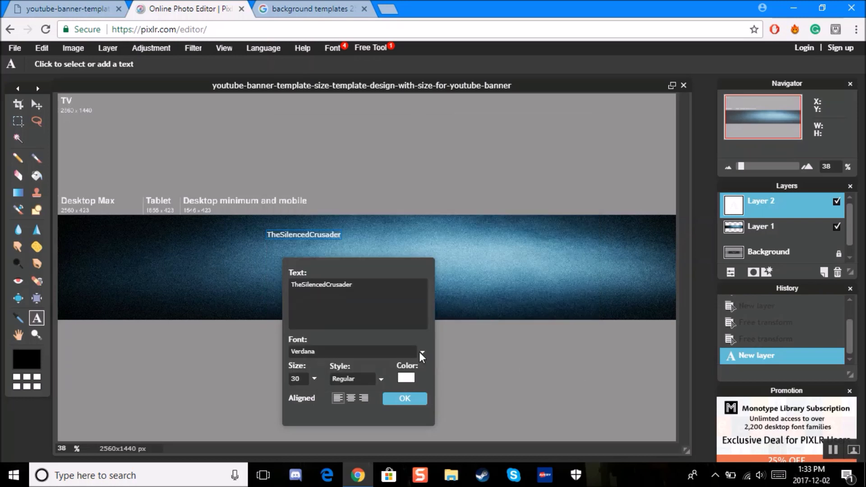
# - Set the title text to the Edwardian Script ITC font at size 174 and apply it
pyautogui.click(422, 353)
pyautogui.scroll(-3, 400, 406)
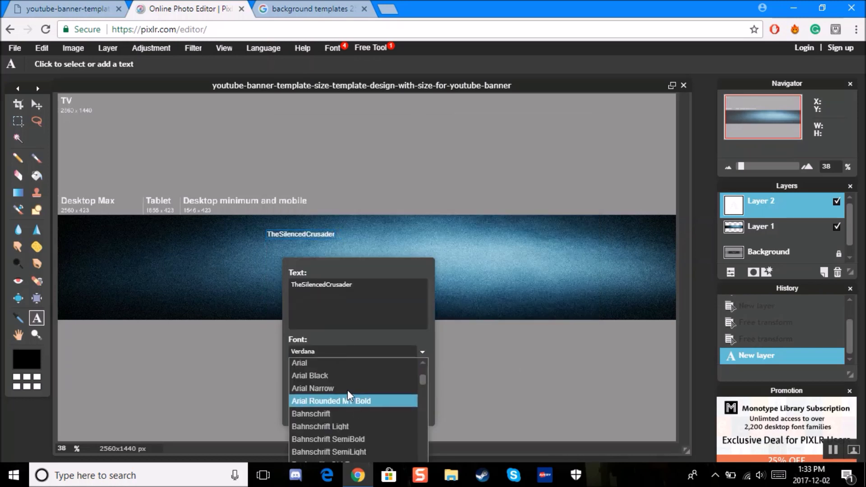
pyautogui.scroll(-3, 364, 401)
pyautogui.scroll(-3, 364, 403)
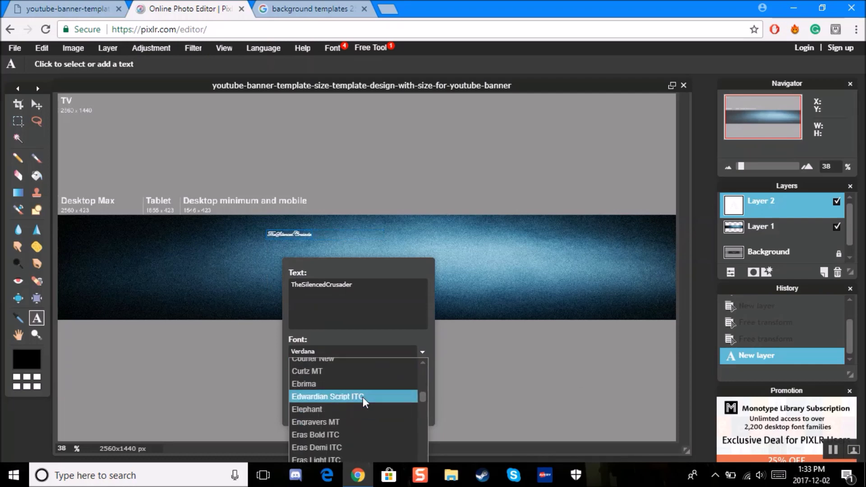
pyautogui.click(362, 397)
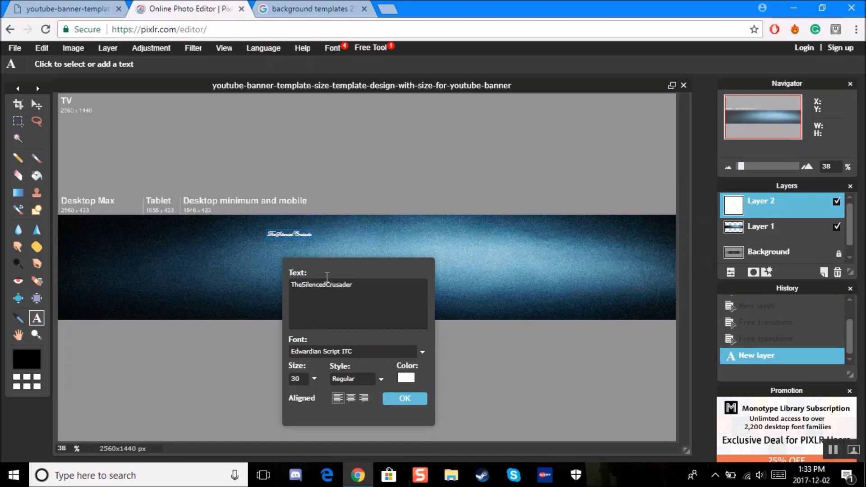
pyautogui.click(315, 377)
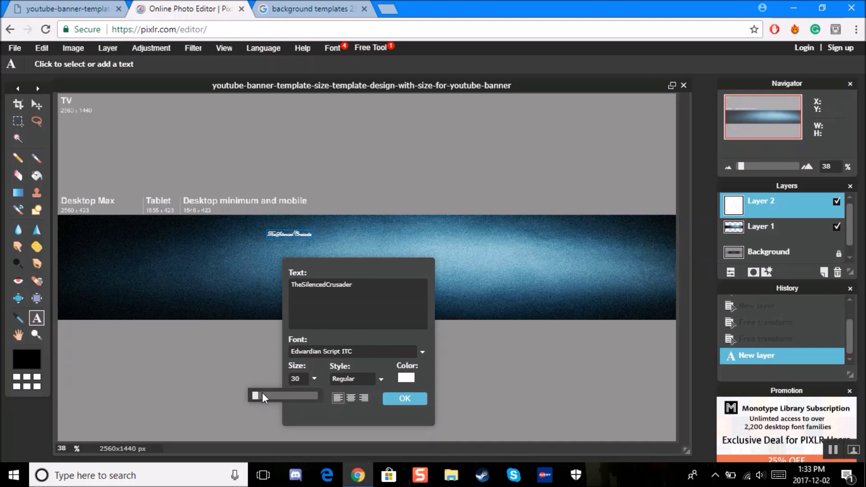
pyautogui.moveTo(254, 393); pyautogui.dragTo(264, 394)
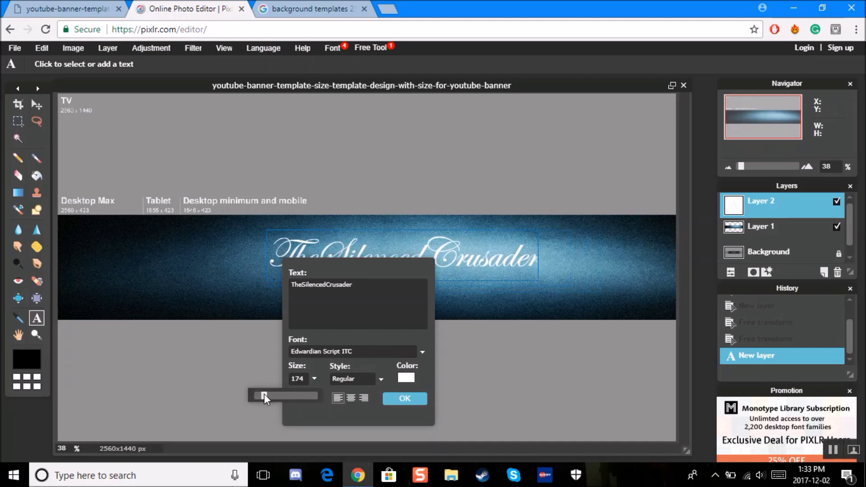
pyautogui.click(391, 399)
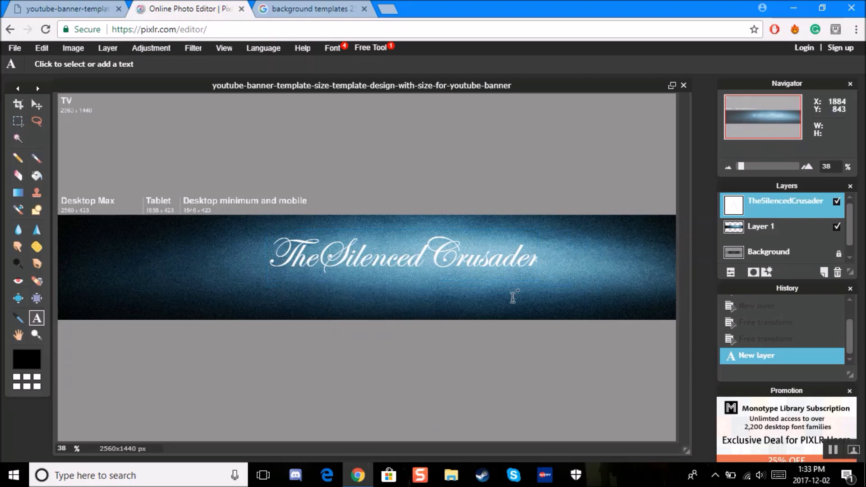
# - Move the title text into the upper middle of the blue band
pyautogui.click(36, 104)
pyautogui.moveTo(442, 260); pyautogui.dragTo(402, 253)
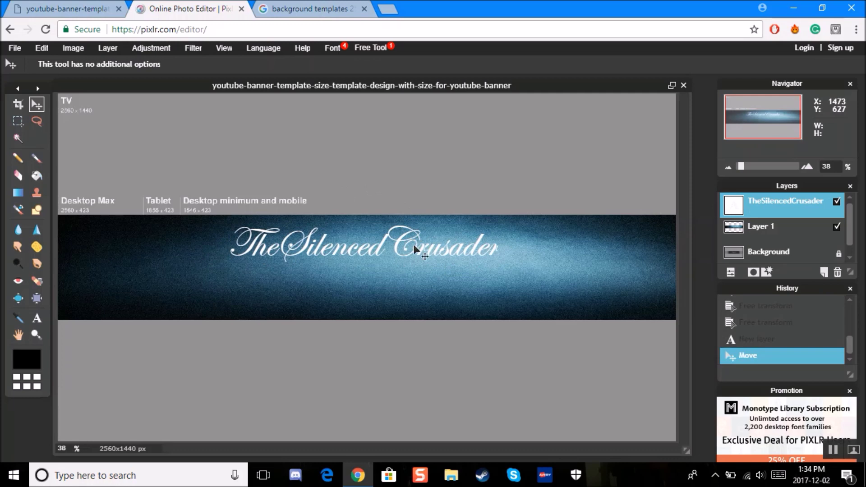
pyautogui.moveTo(410, 241); pyautogui.dragTo(428, 244)
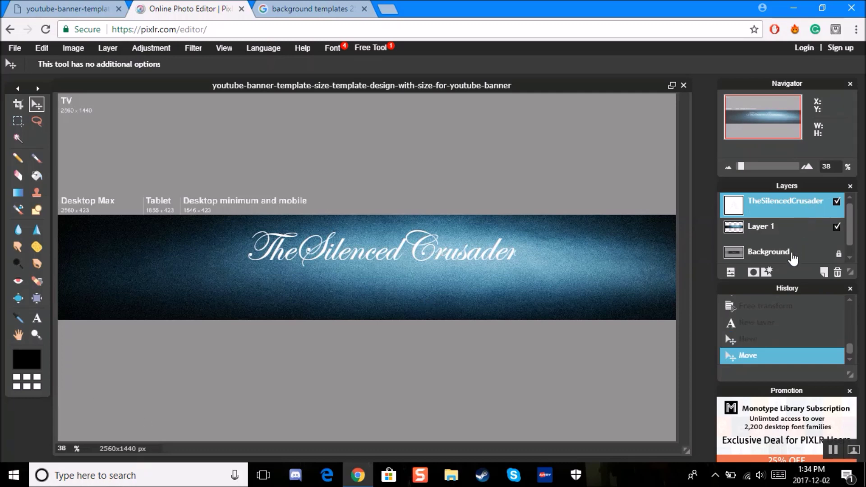
# - Add an Inner bevel layer style to the title text with distance 2 and size 4
pyautogui.click(767, 271)
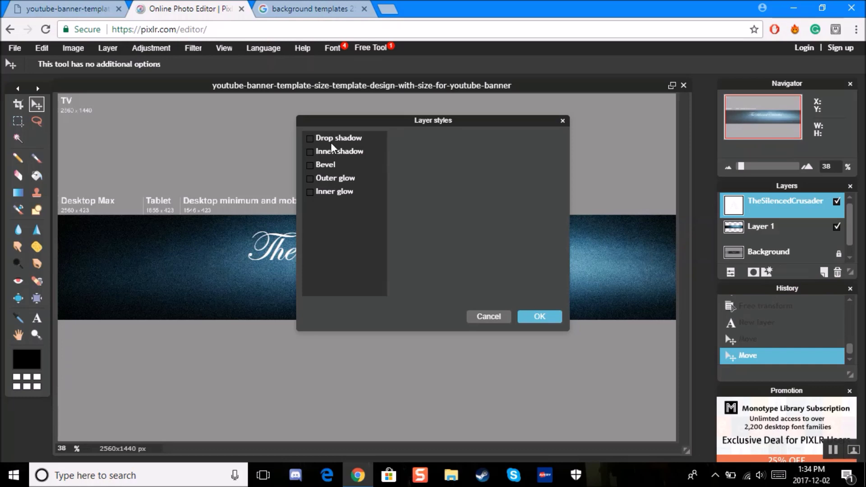
pyautogui.moveTo(366, 124); pyautogui.dragTo(645, 233)
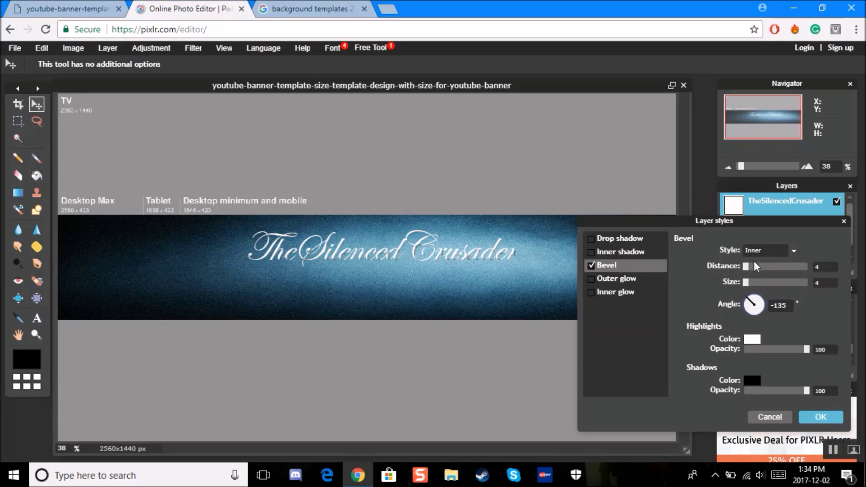
pyautogui.moveTo(747, 267); pyautogui.dragTo(745, 266)
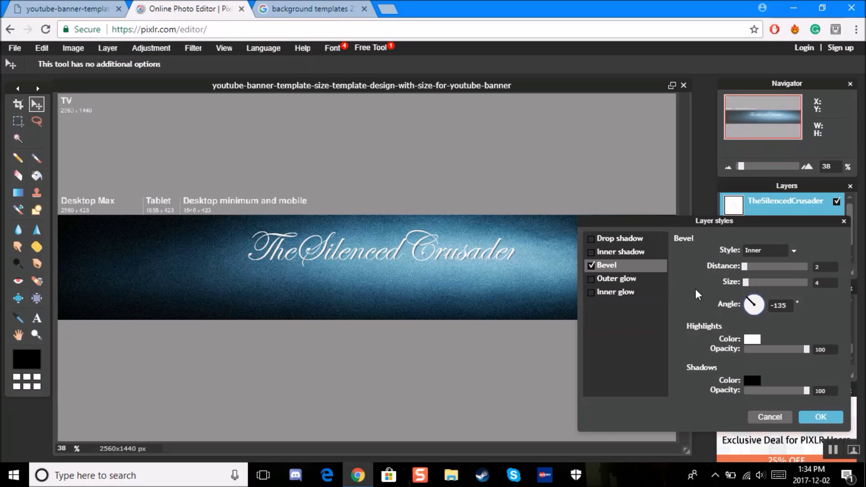
pyautogui.moveTo(744, 283); pyautogui.dragTo(746, 283)
pyautogui.moveTo(749, 267)
pyautogui.mouseDown()
pyautogui.moveTo(757, 270)
pyautogui.moveTo(745, 268)
pyautogui.mouseUp()
# - Try adding drop shadow, inner shadow, outer glow and inner glow to the title text
pyautogui.click(629, 237)
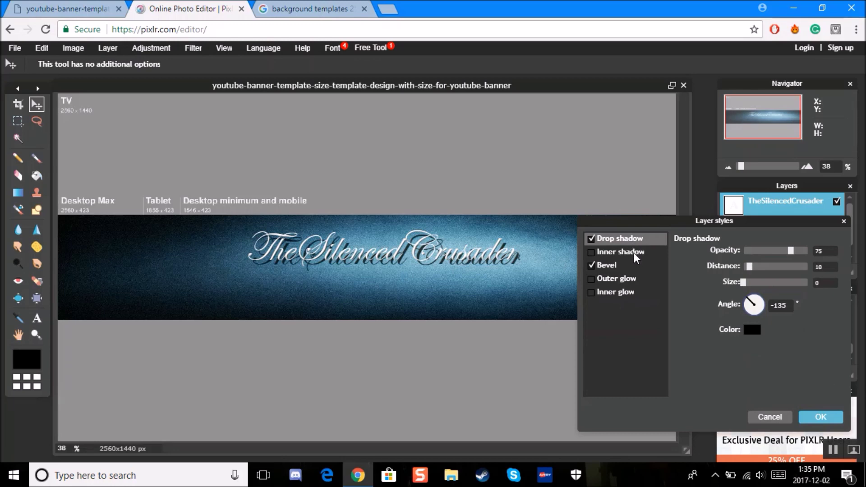
pyautogui.click(634, 255)
pyautogui.click(632, 278)
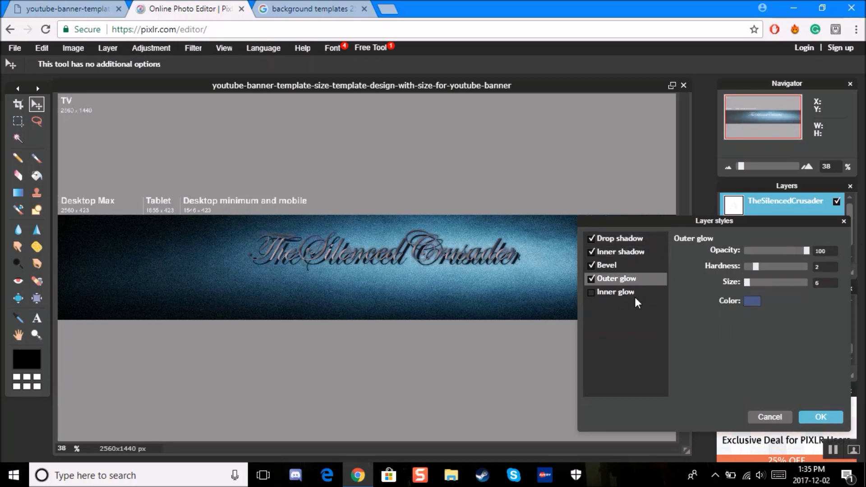
pyautogui.click(635, 296)
pyautogui.click(628, 237)
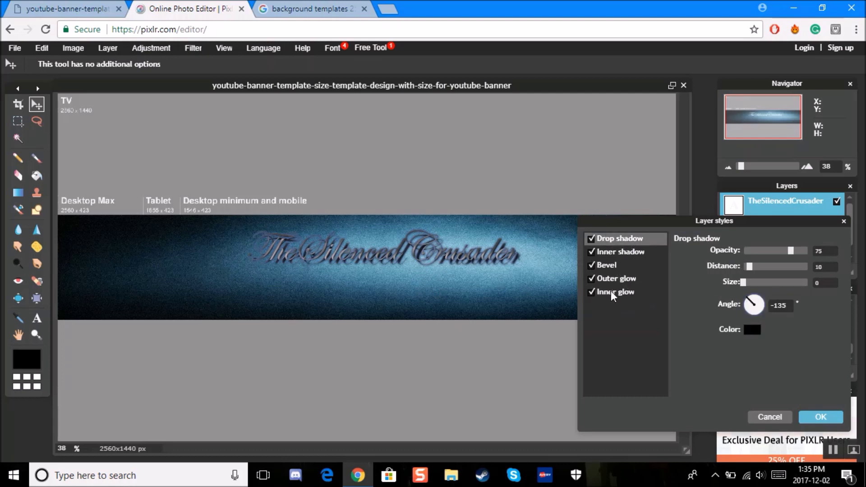
# - Turn off the drop shadow, inner shadow, outer glow and inner glow, keep the bevel, and apply the layer styles
pyautogui.click(591, 239)
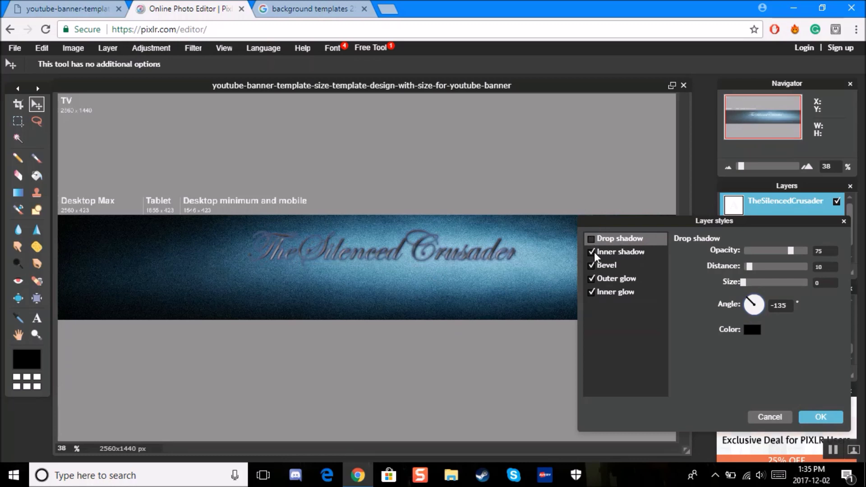
pyautogui.click(591, 252)
pyautogui.click(591, 279)
pyautogui.click(592, 293)
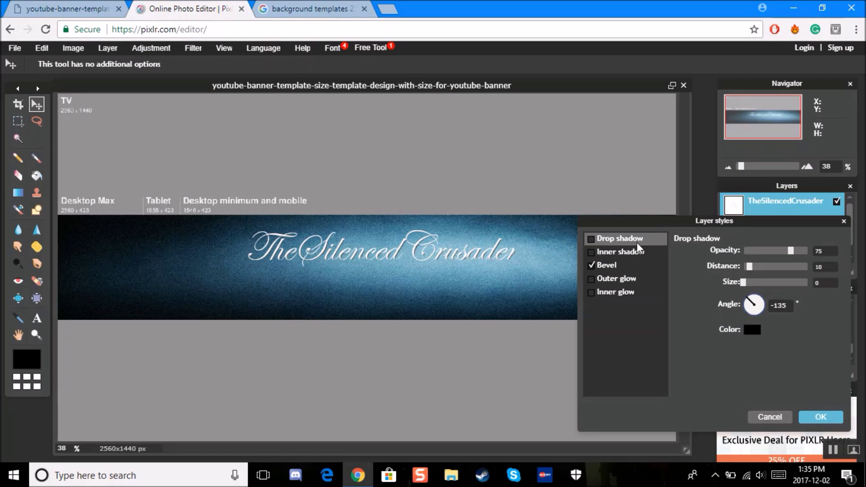
pyautogui.click(610, 266)
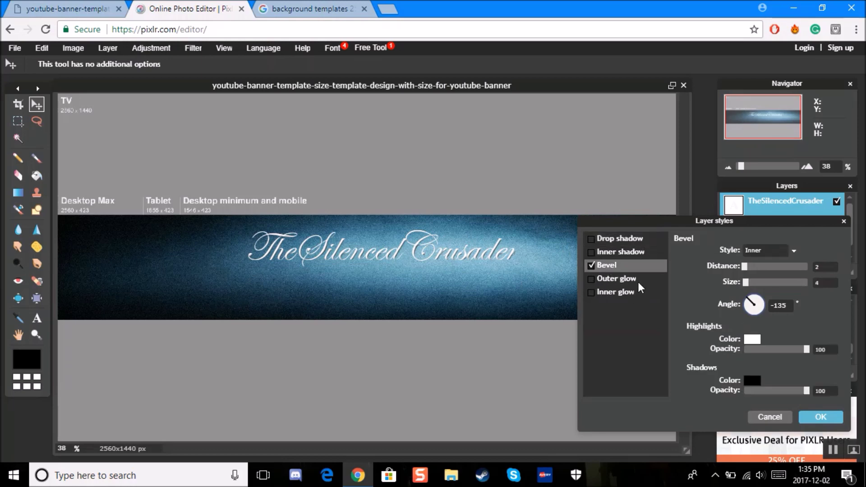
pyautogui.click(817, 419)
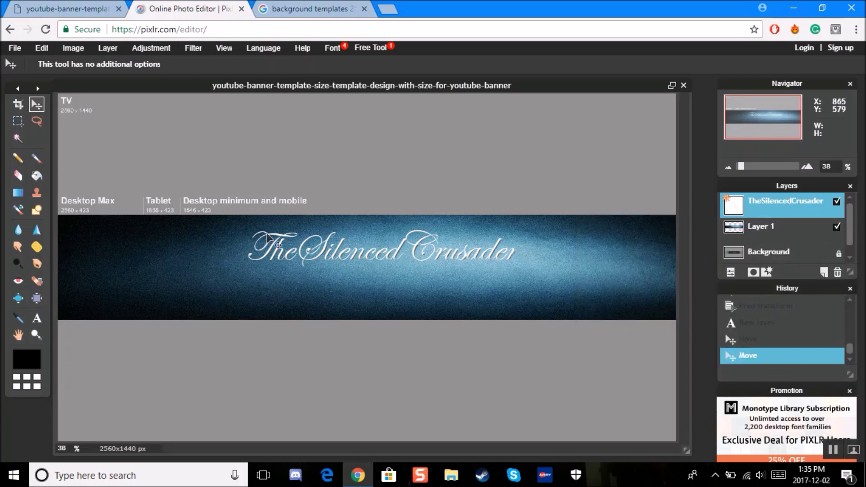
# - Examine the beveled title text on the banner at different zoom levels
pyautogui.scroll(-3, 396, 225)
pyautogui.scroll(5, 395, 225)
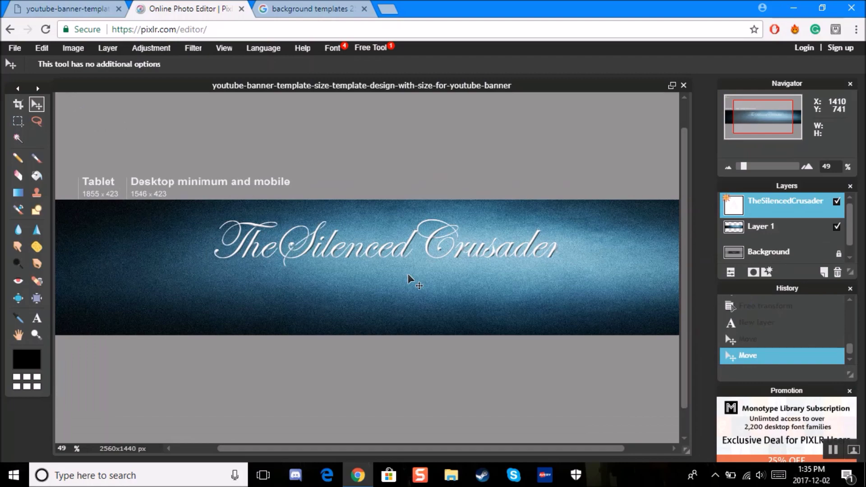
pyautogui.scroll(-4, 389, 253)
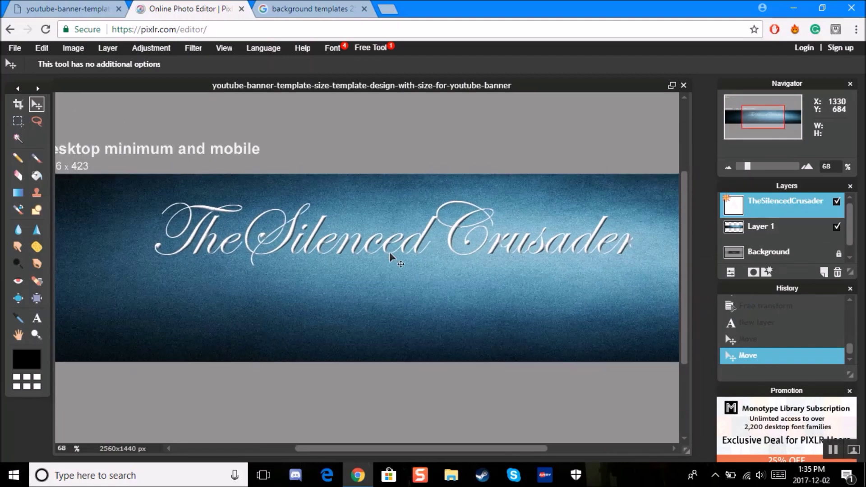
pyautogui.scroll(2, 389, 242)
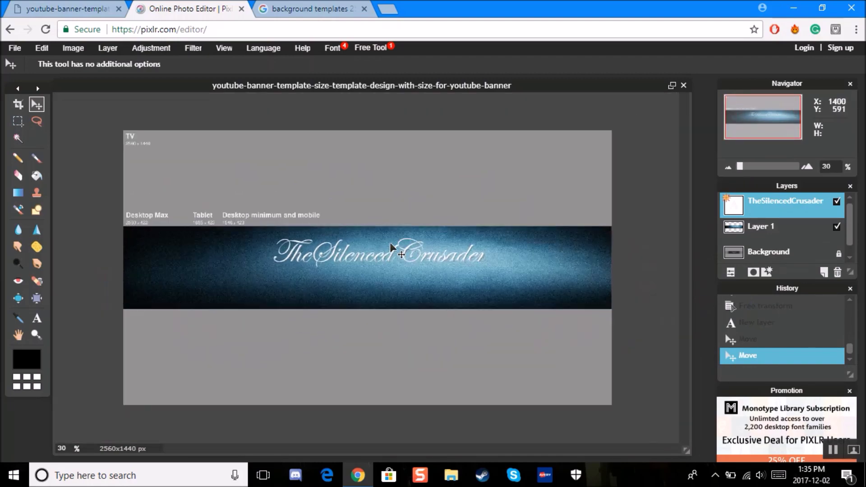
pyautogui.scroll(-4, 390, 242)
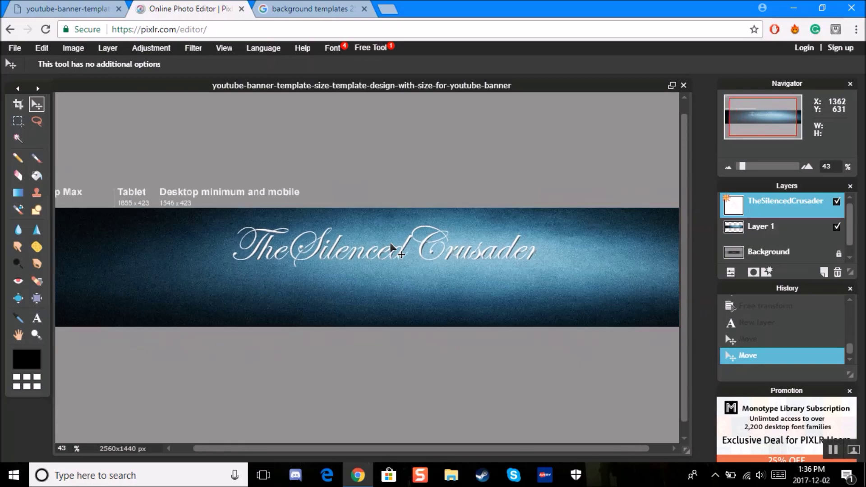
pyautogui.scroll(2, 391, 244)
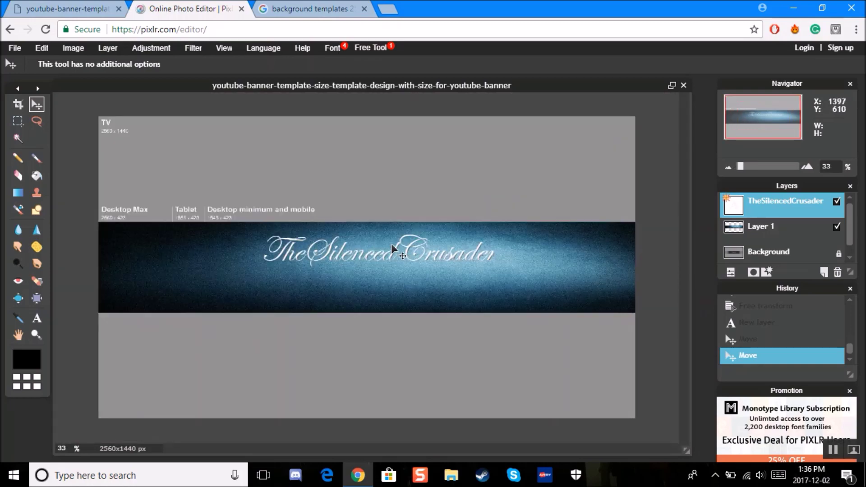
pyautogui.scroll(2, 392, 243)
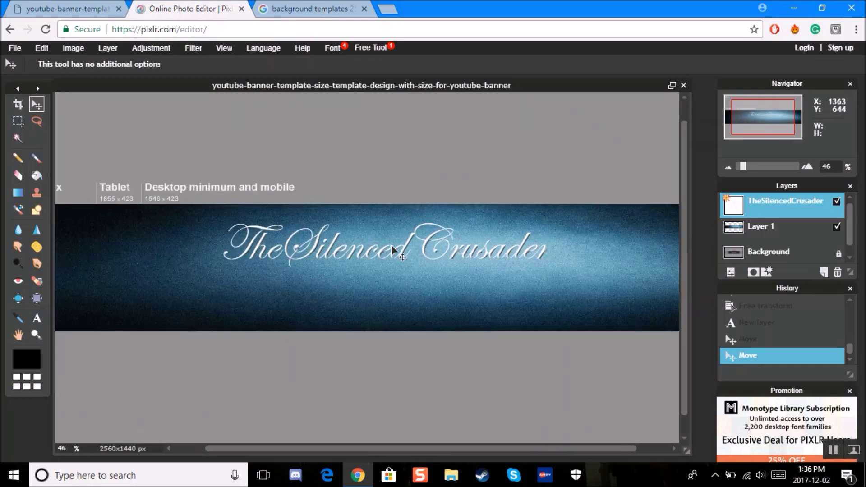
pyautogui.scroll(-1, 391, 245)
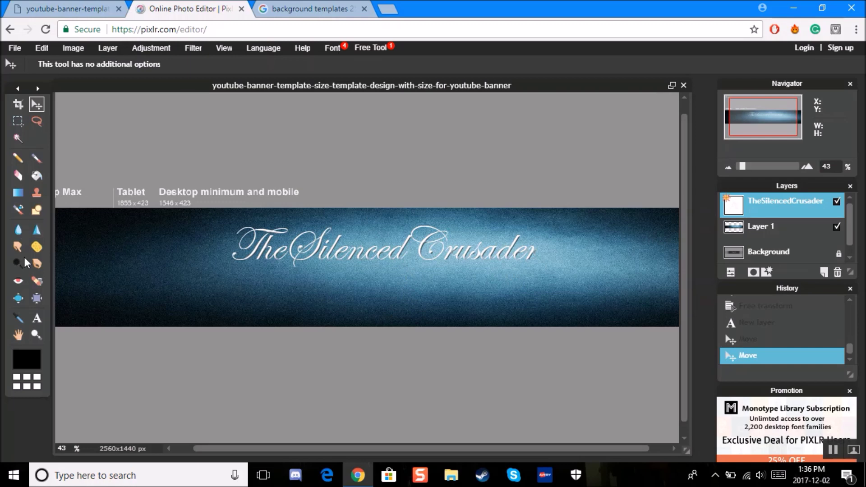
# - Add a text layer reading "Subscribe for more!" over the banner below the title and color it white
pyautogui.click(37, 319)
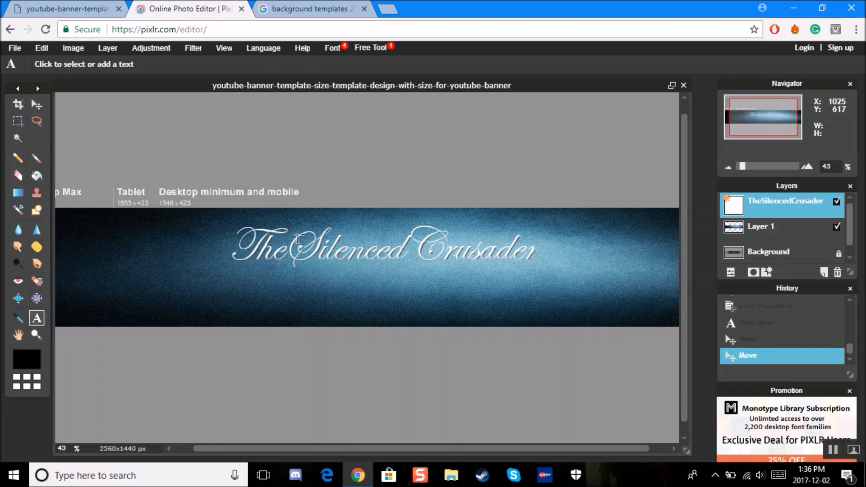
pyautogui.click(274, 278)
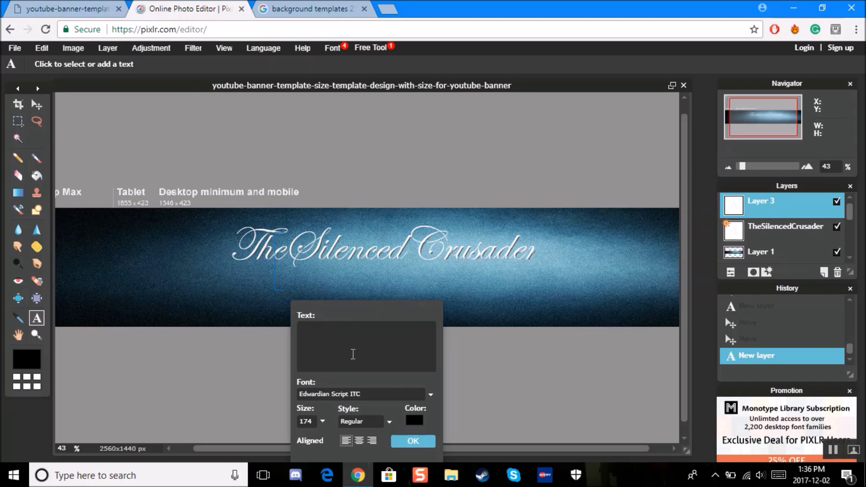
pyautogui.write('Subsc')
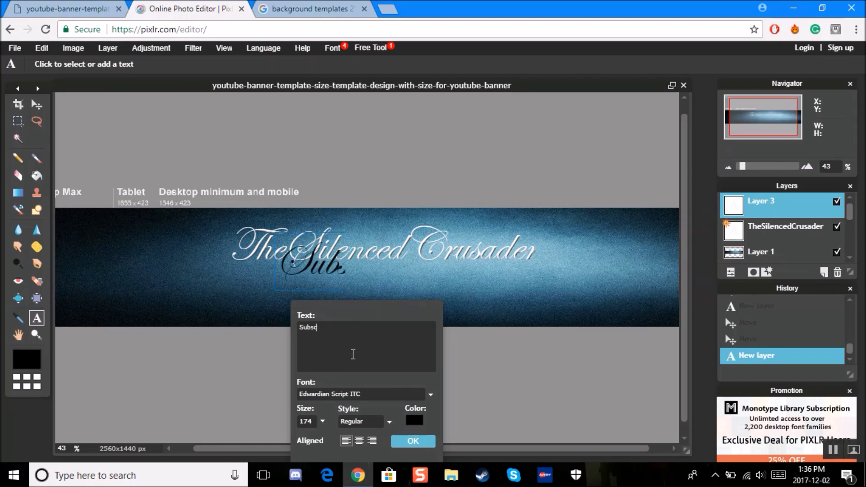
pyautogui.write('ribe for more')
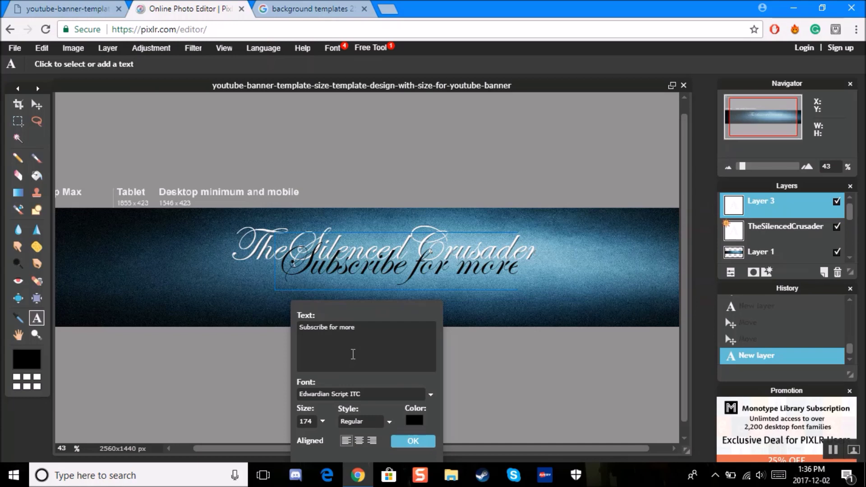
pyautogui.write('!')
pyautogui.click(414, 421)
pyautogui.click(619, 272)
pyautogui.moveTo(640, 239); pyautogui.dragTo(637, 224)
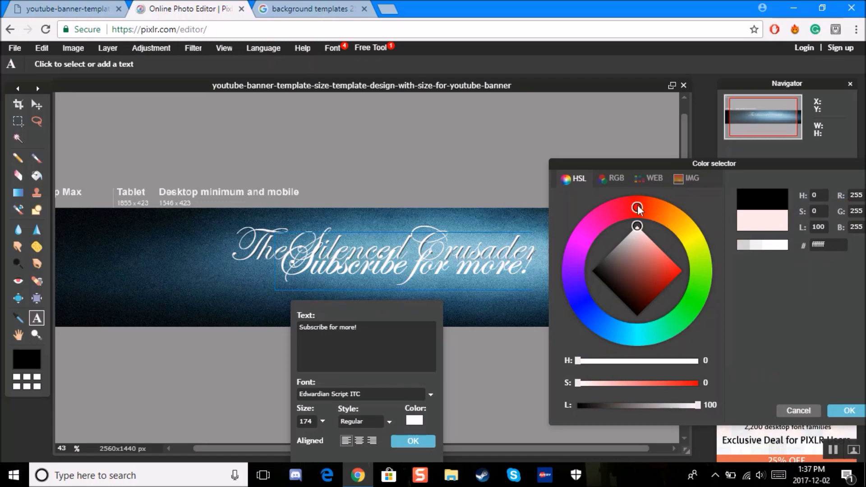
# - Try magenta, orange and green hues for the subscribe text, ending on green 3bcf21
pyautogui.moveTo(640, 207)
pyautogui.mouseDown()
pyautogui.moveTo(596, 219)
pyautogui.moveTo(583, 242)
pyautogui.mouseUp()
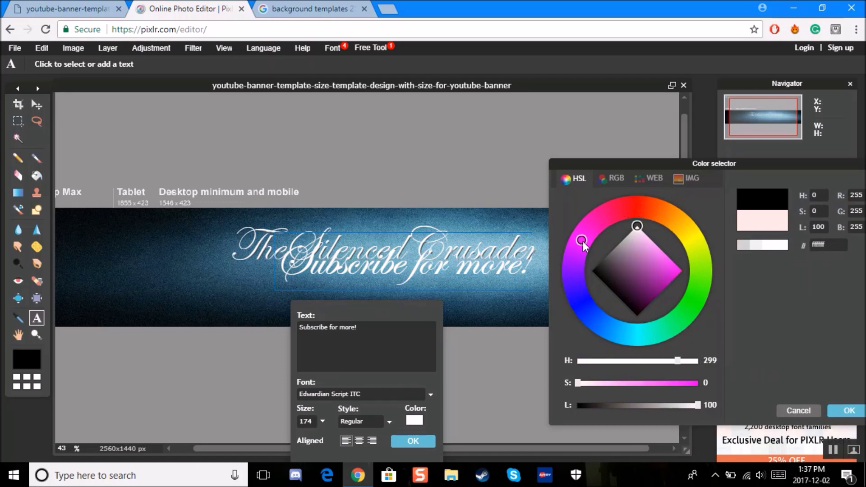
pyautogui.moveTo(605, 207)
pyautogui.mouseDown()
pyautogui.moveTo(647, 191)
pyautogui.moveTo(611, 213)
pyautogui.moveTo(588, 250)
pyautogui.moveTo(598, 220)
pyautogui.moveTo(580, 240)
pyautogui.mouseUp()
pyautogui.moveTo(582, 239)
pyautogui.mouseDown()
pyautogui.moveTo(573, 260)
pyautogui.moveTo(618, 331)
pyautogui.moveTo(695, 299)
pyautogui.moveTo(686, 311)
pyautogui.mouseUp()
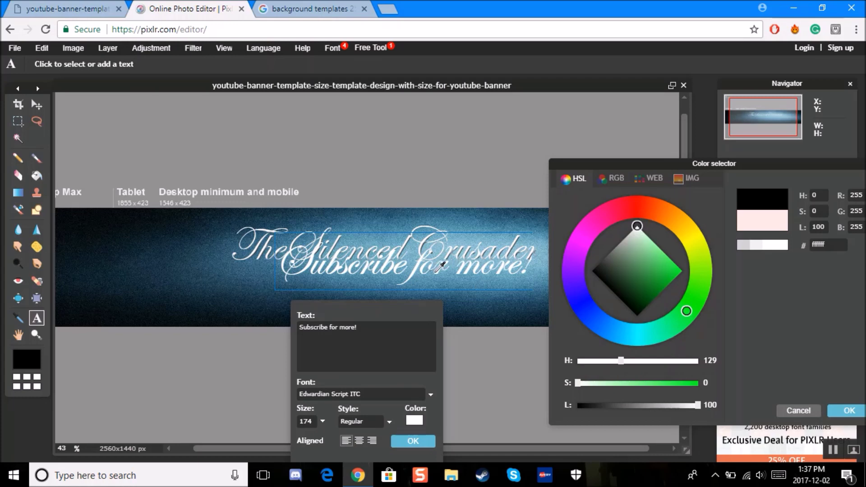
pyautogui.moveTo(638, 226)
pyautogui.mouseDown()
pyautogui.moveTo(643, 280)
pyautogui.moveTo(650, 258)
pyautogui.mouseUp()
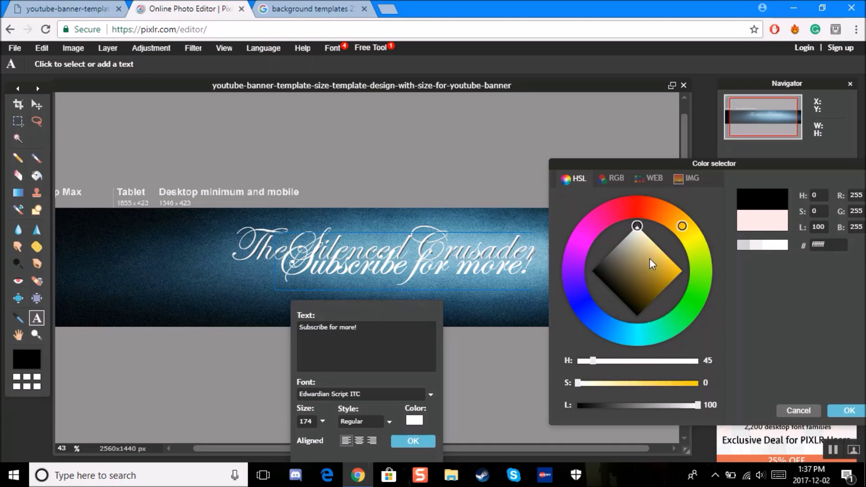
pyautogui.moveTo(637, 226)
pyautogui.mouseDown()
pyautogui.moveTo(632, 244)
pyautogui.moveTo(645, 265)
pyautogui.moveTo(670, 270)
pyautogui.mouseUp()
pyautogui.moveTo(682, 226); pyautogui.dragTo(696, 295)
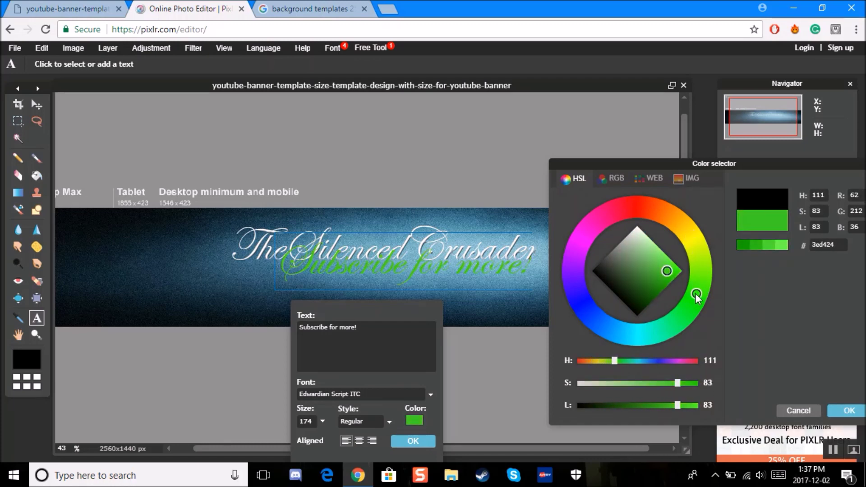
pyautogui.moveTo(667, 270)
pyautogui.mouseDown()
pyautogui.moveTo(659, 270)
pyautogui.moveTo(672, 275)
pyautogui.mouseUp()
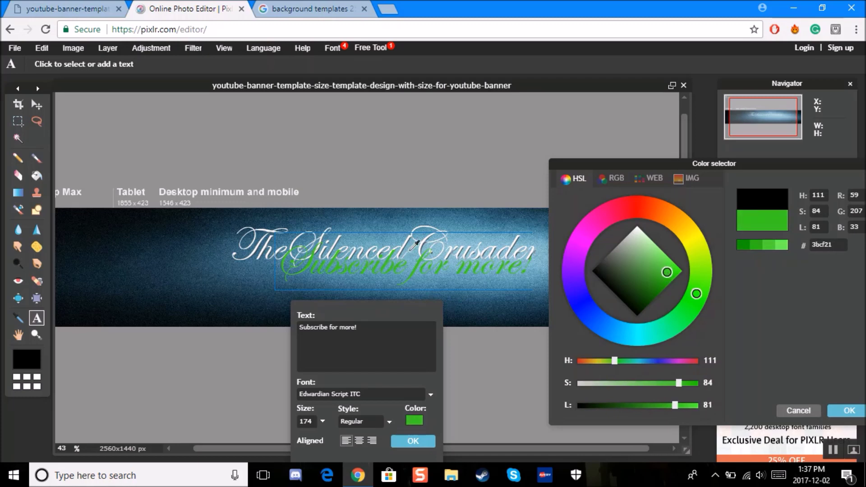
# - Set the subscribe text's color back to white (ffffff) and apply it
pyautogui.click(656, 260)
pyautogui.click(630, 222)
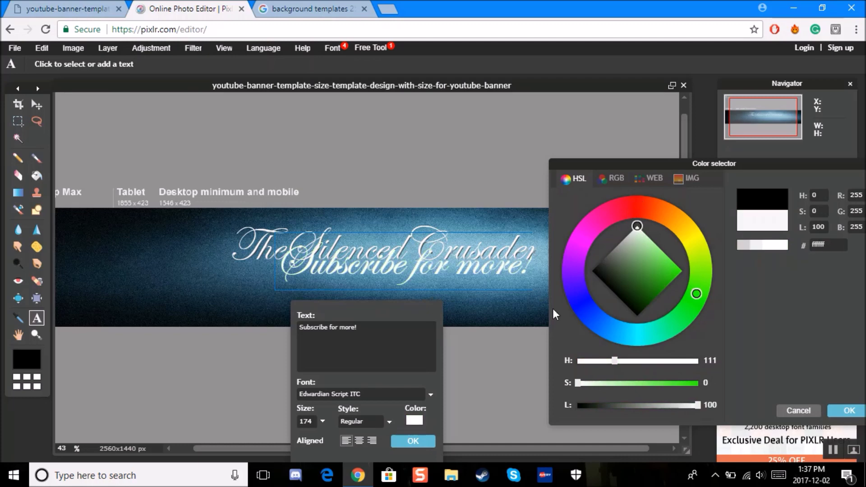
pyautogui.click(849, 411)
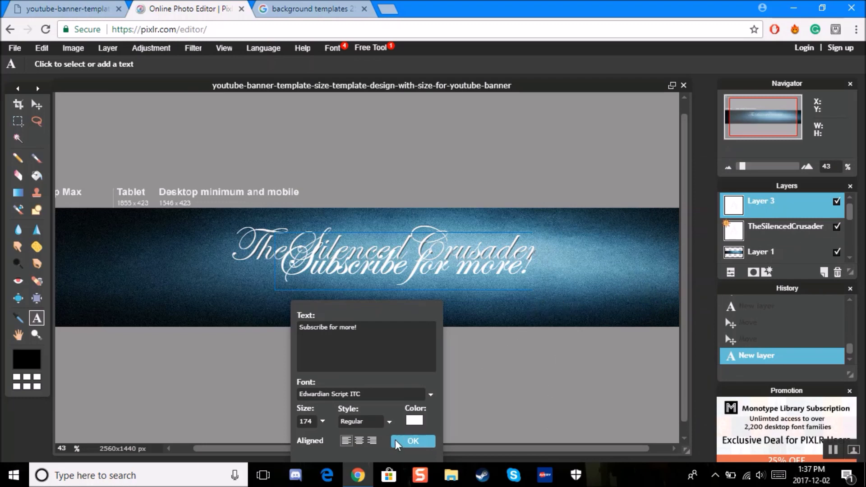
# - Change the subscribe text's font to Ebrima, reduce its size to 75, and confirm the text
pyautogui.click(323, 421)
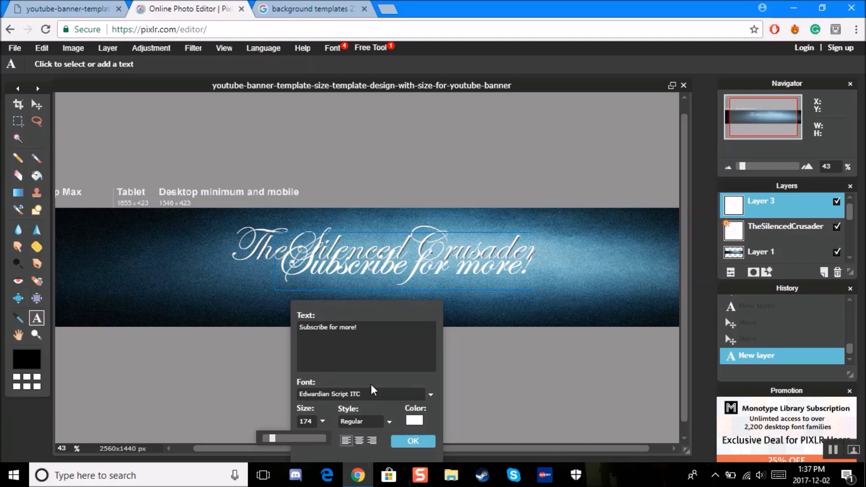
pyautogui.click(381, 393)
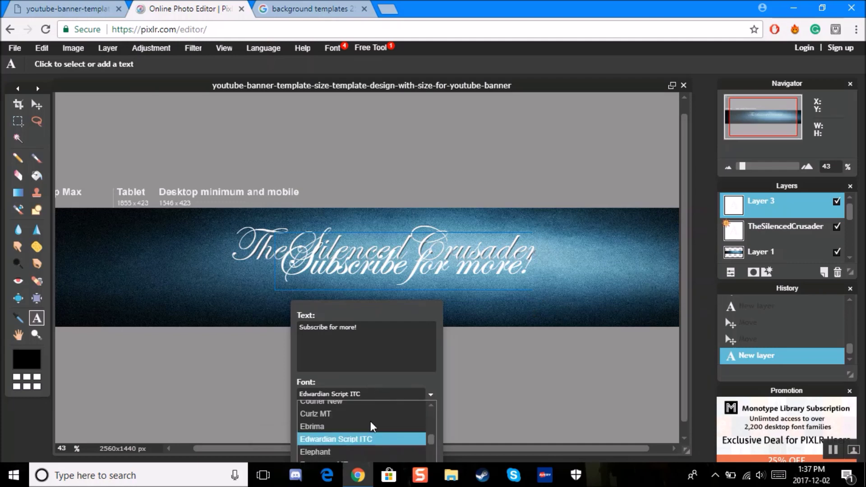
pyautogui.click(343, 427)
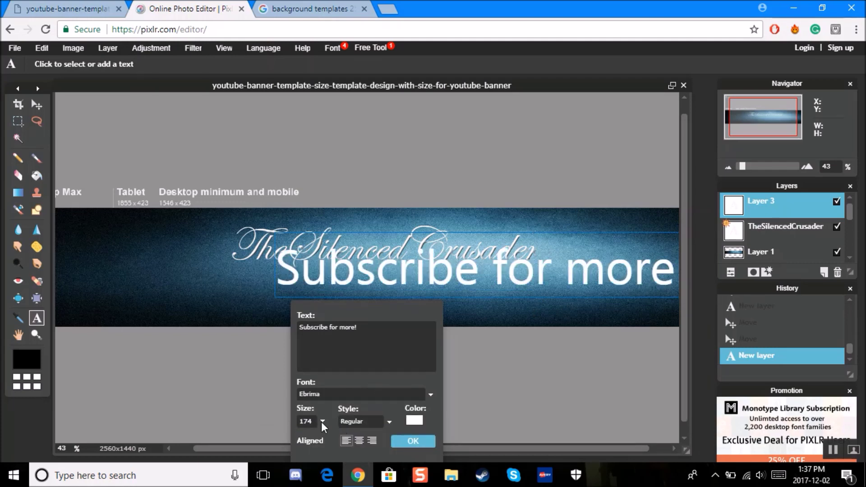
pyautogui.click(320, 420)
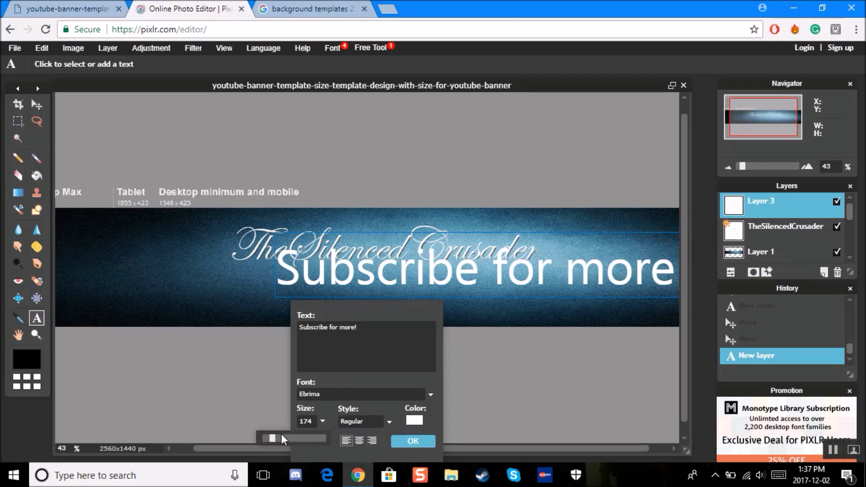
pyautogui.moveTo(272, 436)
pyautogui.mouseDown()
pyautogui.moveTo(257, 435)
pyautogui.moveTo(266, 435)
pyautogui.mouseUp()
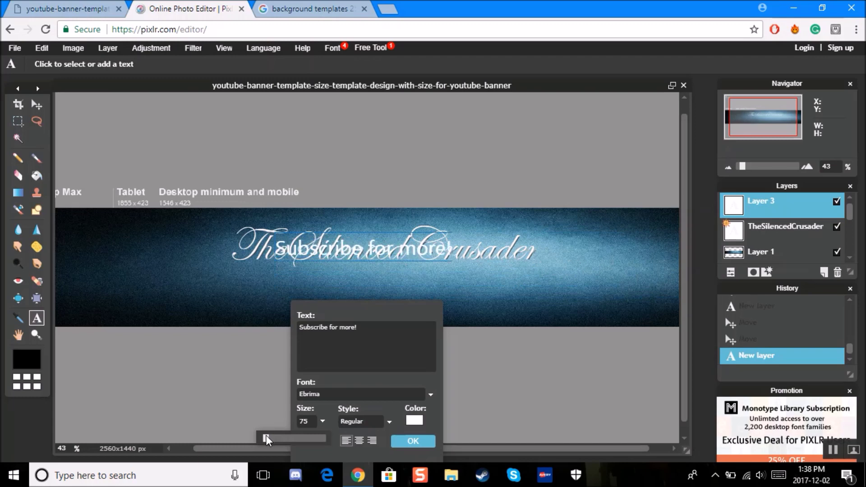
pyautogui.click(413, 441)
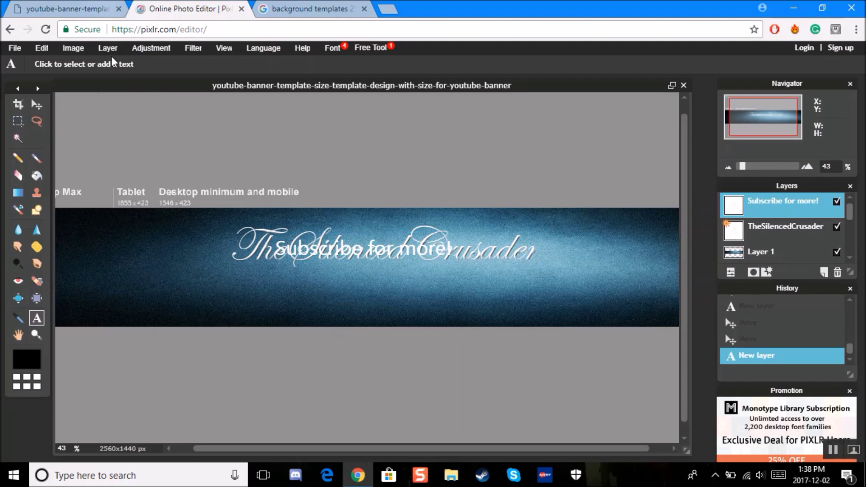
# - Move the subscribe text directly beneath the title, roughly centered under it
pyautogui.click(37, 105)
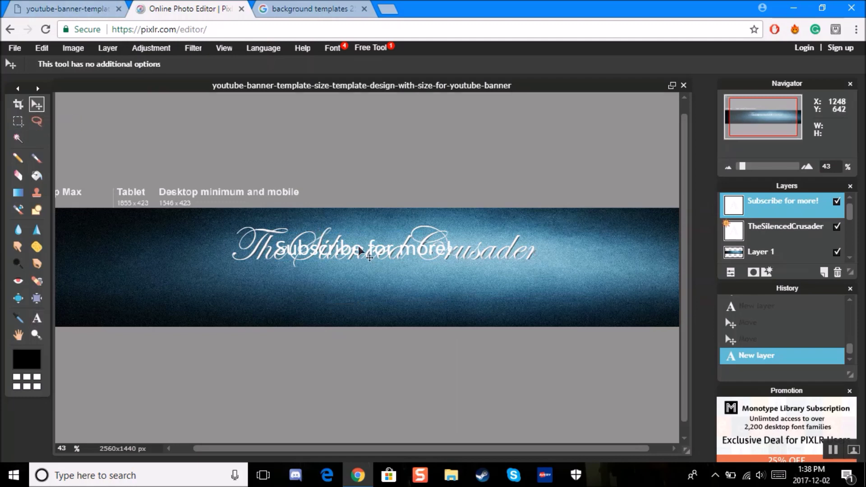
pyautogui.moveTo(385, 248); pyautogui.dragTo(405, 270)
pyautogui.scroll(-1, 785, 230)
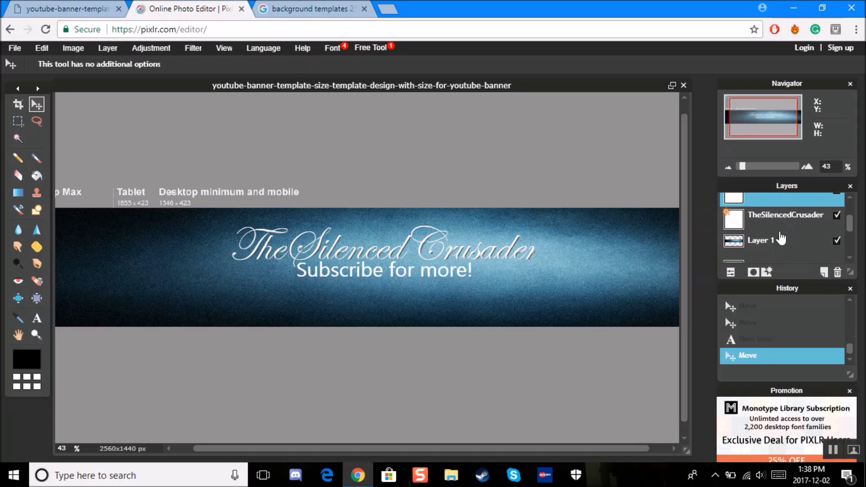
pyautogui.scroll(-1, 790, 230)
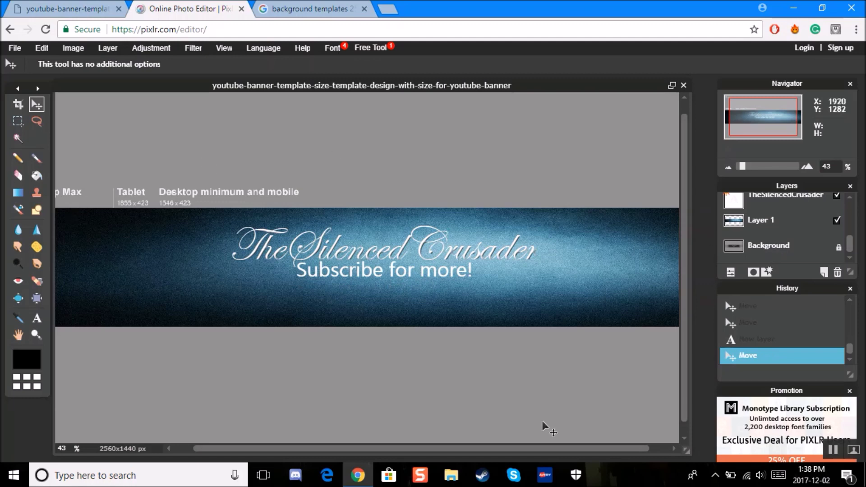
pyautogui.scroll(1, 776, 239)
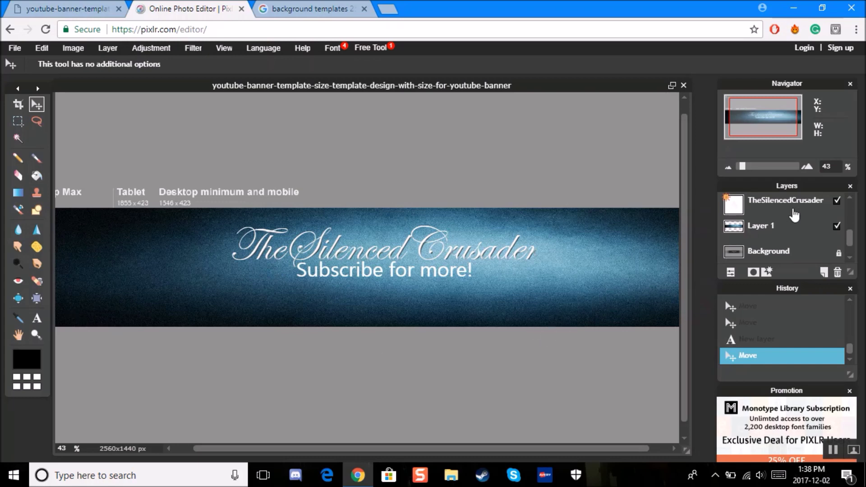
pyautogui.scroll(1, 787, 233)
pyautogui.scroll(3, 785, 233)
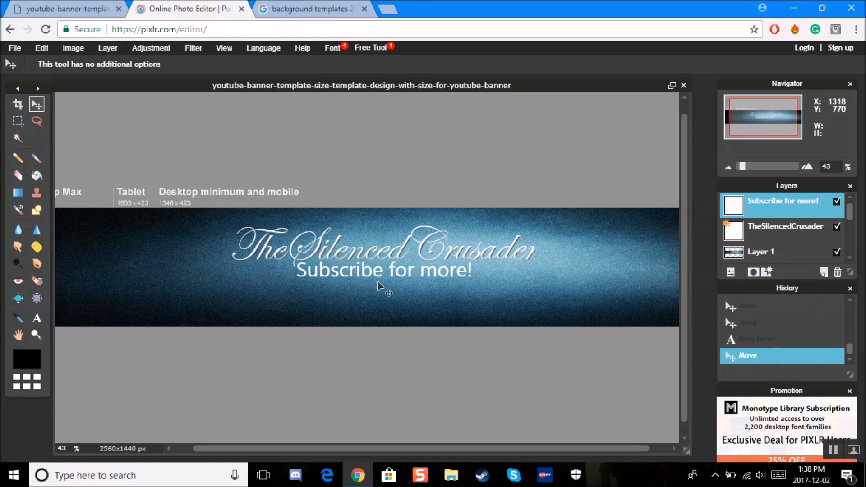
# - Add an outer glow layer style to the subscribe text with opacity 81, hardness 4 and size 6
pyautogui.click(768, 272)
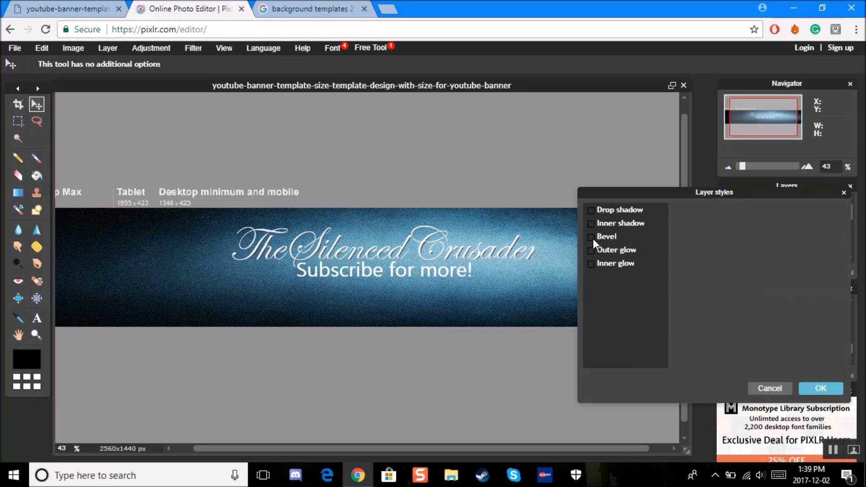
pyautogui.click(592, 250)
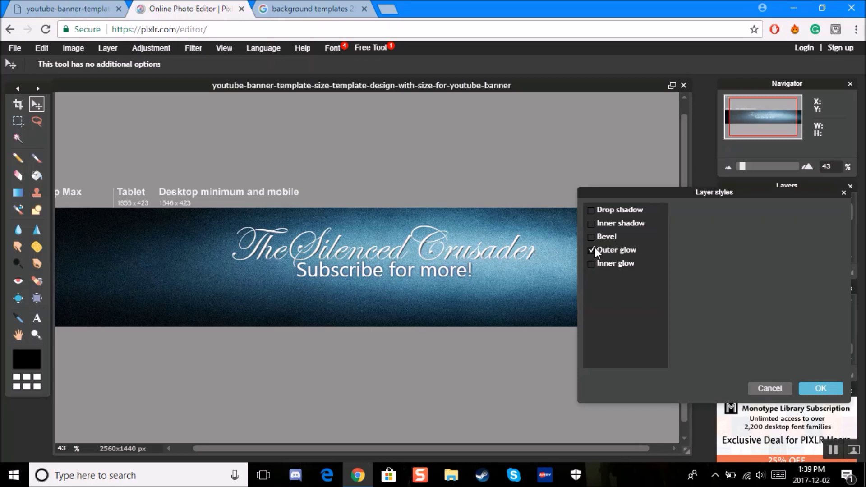
pyautogui.click(609, 251)
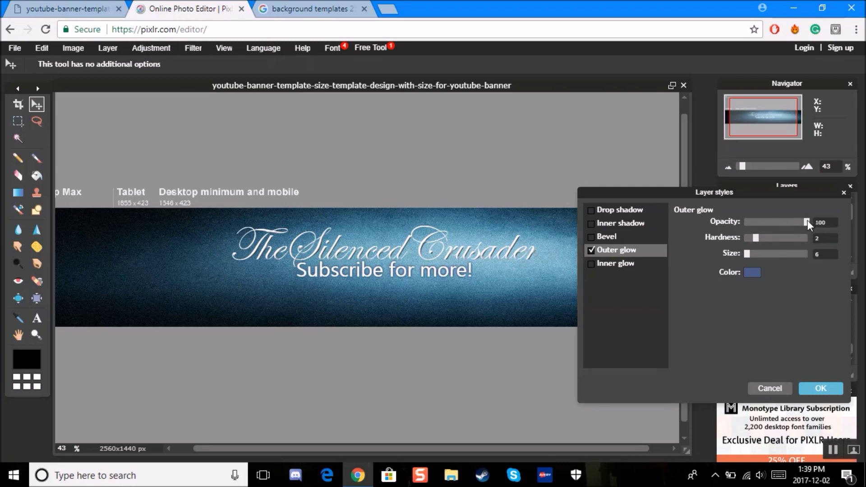
pyautogui.moveTo(777, 221); pyautogui.dragTo(785, 224)
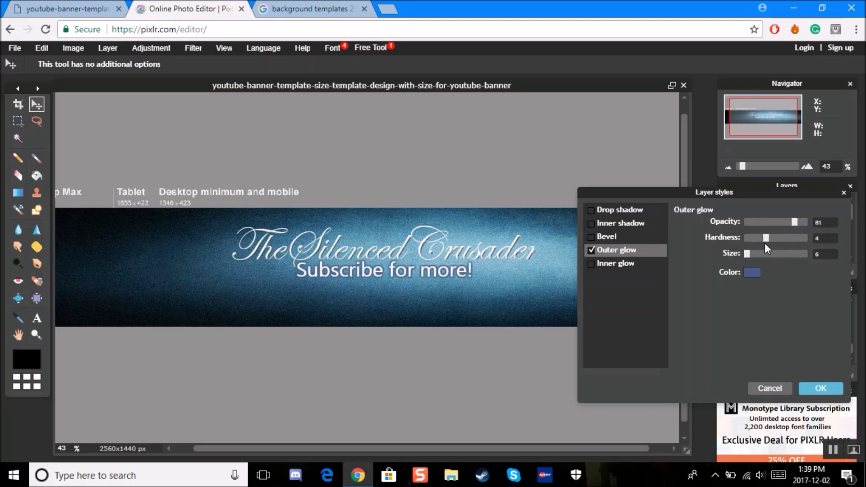
pyautogui.moveTo(748, 252)
pyautogui.mouseDown()
pyautogui.moveTo(771, 259)
pyautogui.moveTo(748, 256)
pyautogui.mouseUp()
# - Try black, muted red and dark gray as the outer glow's color and discard the color change
pyautogui.click(751, 273)
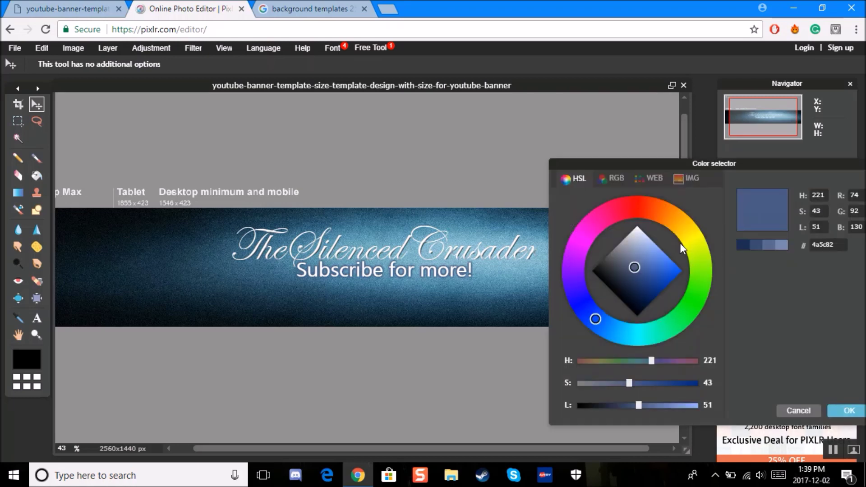
pyautogui.moveTo(629, 267); pyautogui.dragTo(589, 276)
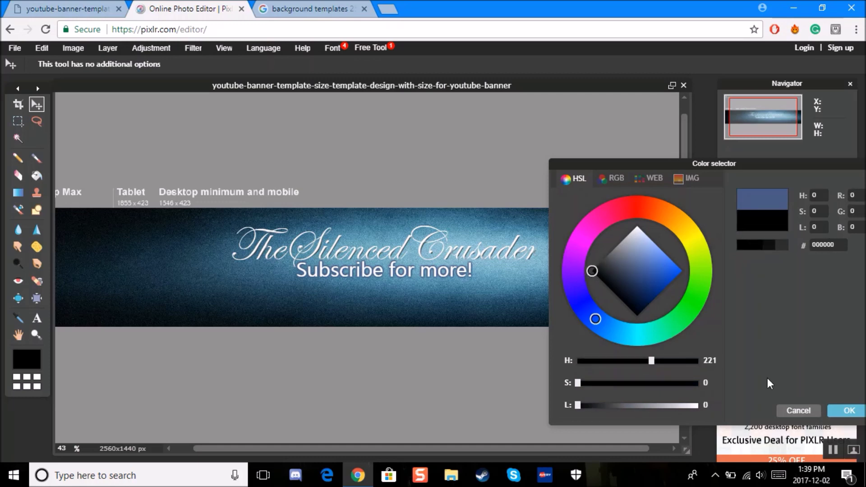
pyautogui.moveTo(595, 271)
pyautogui.mouseDown()
pyautogui.moveTo(603, 296)
pyautogui.moveTo(599, 286)
pyautogui.mouseUp()
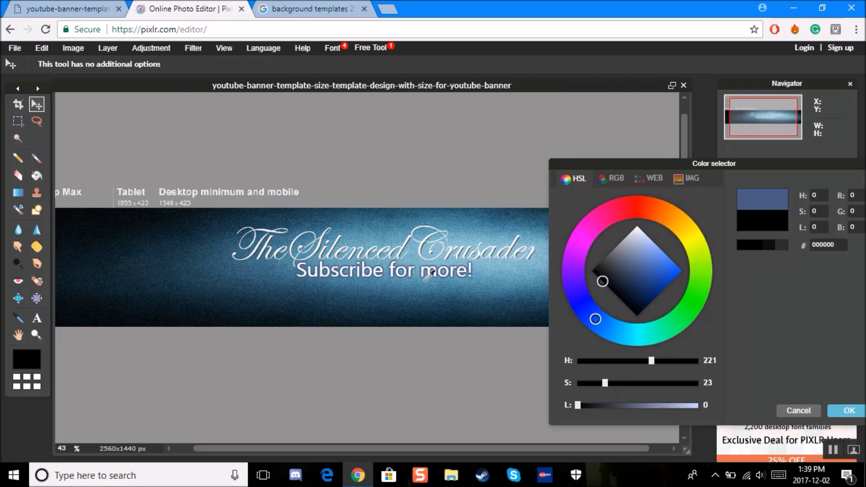
pyautogui.moveTo(585, 298)
pyautogui.mouseDown()
pyautogui.moveTo(575, 262)
pyautogui.moveTo(606, 223)
pyautogui.moveTo(659, 218)
pyautogui.moveTo(641, 213)
pyautogui.mouseUp()
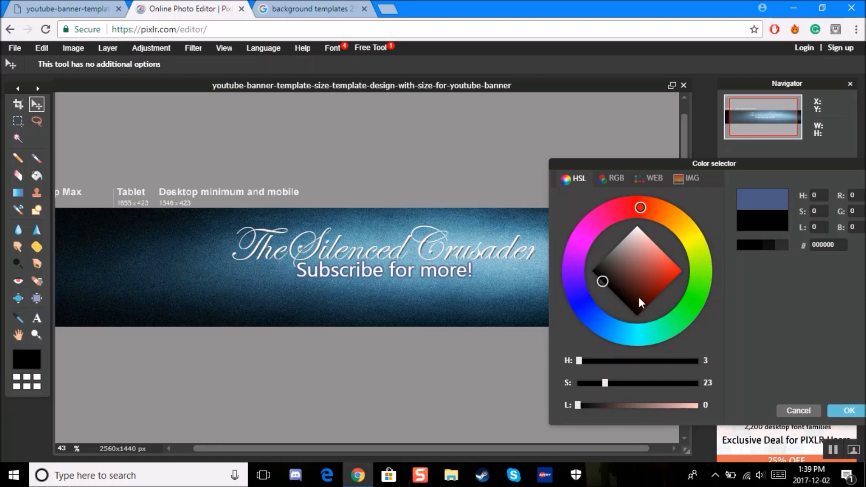
pyautogui.moveTo(605, 278)
pyautogui.mouseDown()
pyautogui.moveTo(675, 270)
pyautogui.moveTo(651, 259)
pyautogui.moveTo(397, 254)
pyautogui.mouseUp()
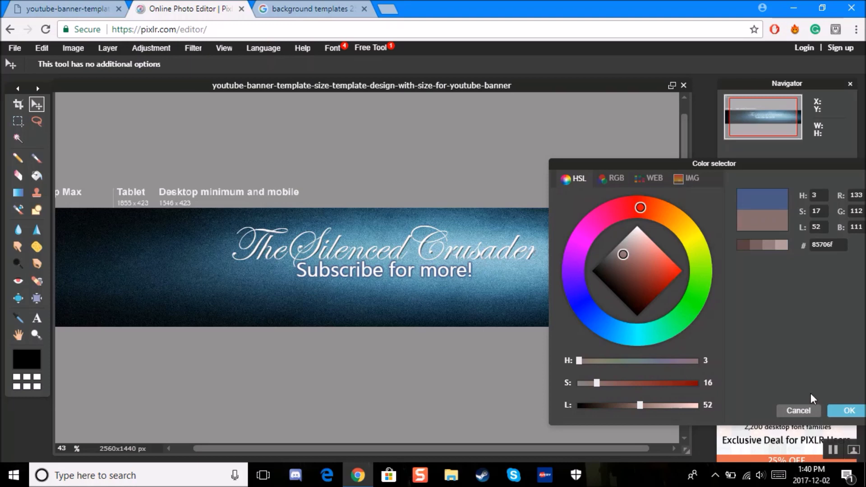
pyautogui.moveTo(630, 254); pyautogui.dragTo(590, 255)
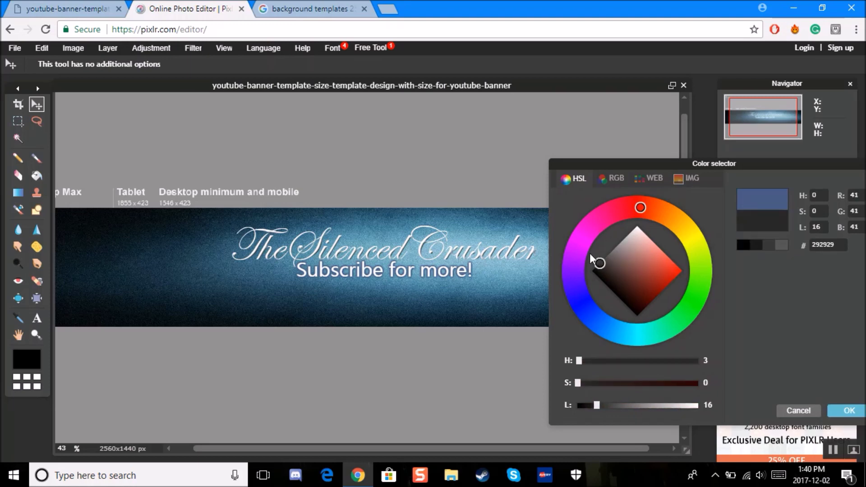
pyautogui.click(802, 409)
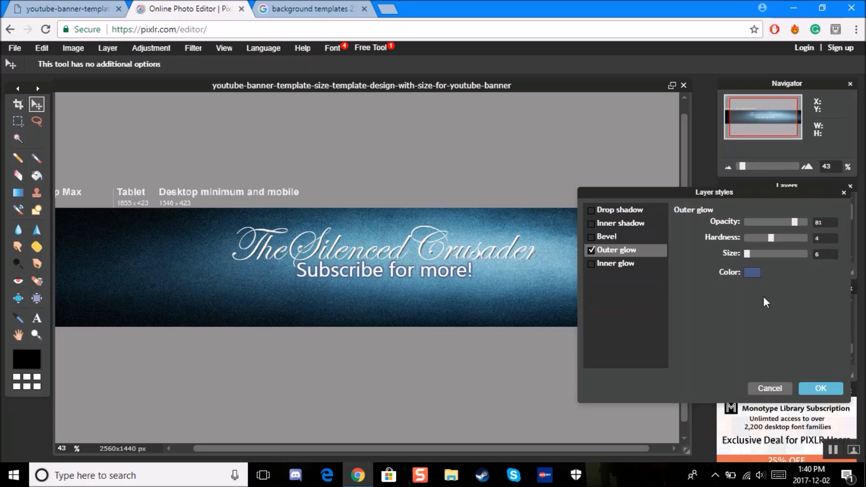
# - Add a drop shadow to the subscribe text with opacity 44 and distance 2, and apply the layer styles
pyautogui.click(611, 208)
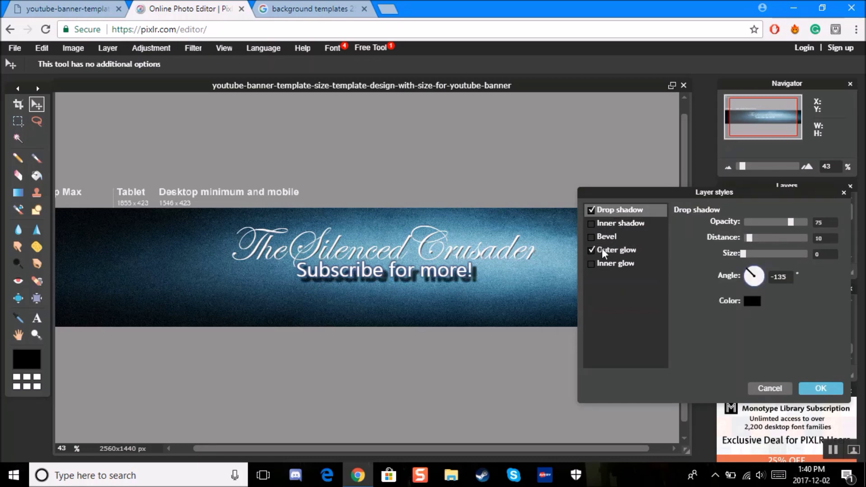
pyautogui.moveTo(792, 224); pyautogui.dragTo(745, 244)
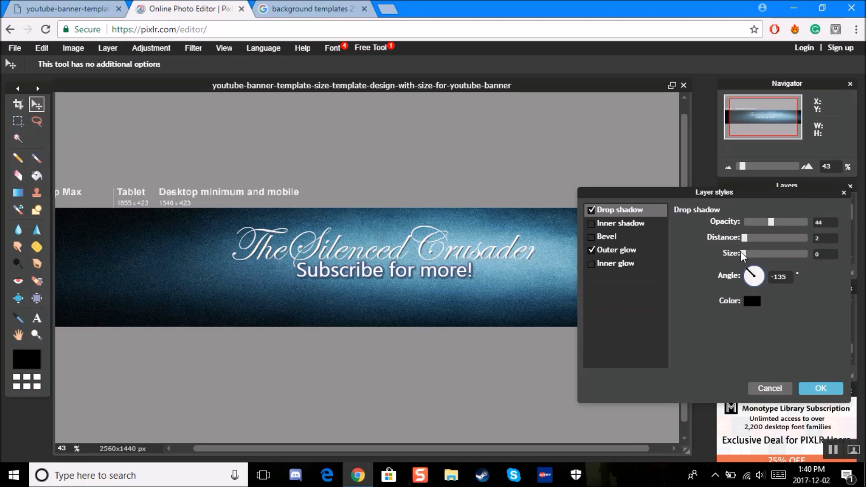
pyautogui.moveTo(744, 255)
pyautogui.mouseDown()
pyautogui.moveTo(766, 258)
pyautogui.moveTo(746, 257)
pyautogui.mouseUp()
pyautogui.click(807, 389)
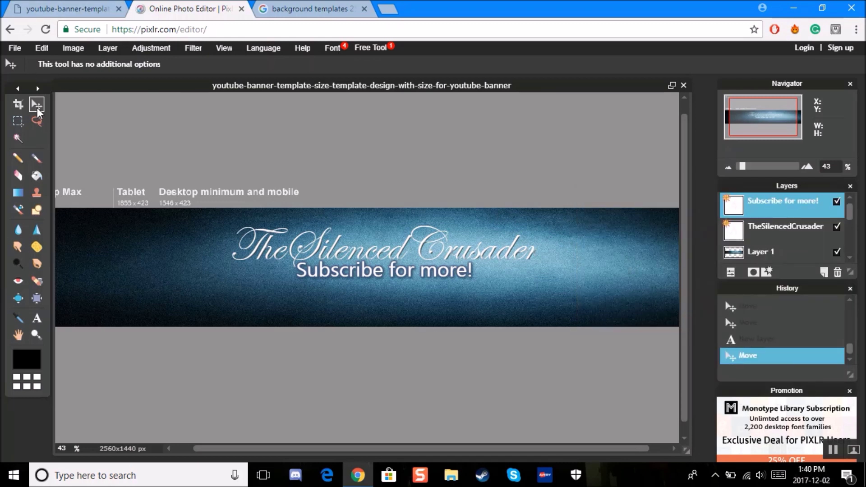
# - Move the subscribe text slightly lower to leave a small gap beneath the title, and check the spacing up close
pyautogui.moveTo(426, 269); pyautogui.dragTo(431, 277)
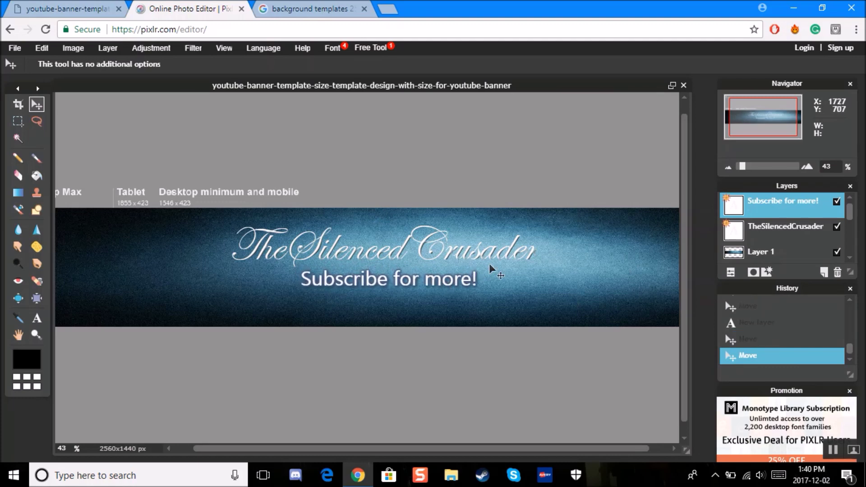
pyautogui.scroll(-2, 427, 242)
pyautogui.scroll(4, 425, 250)
pyautogui.scroll(1, 406, 292)
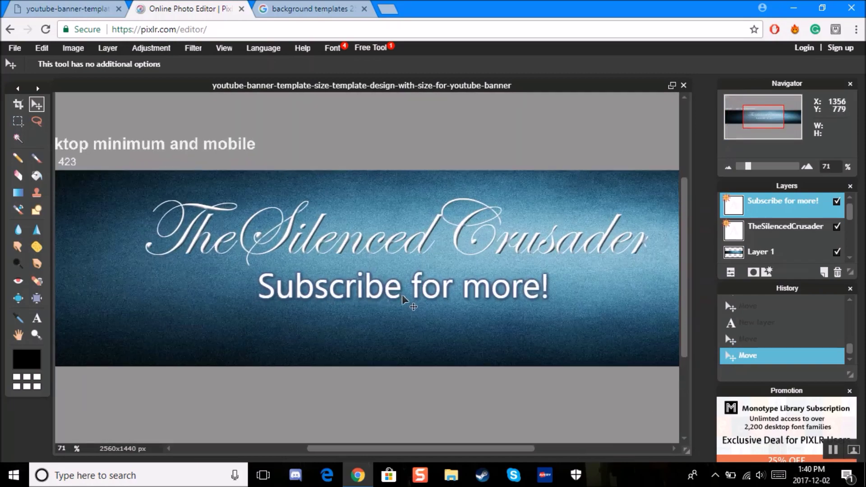
pyautogui.scroll(1, 455, 248)
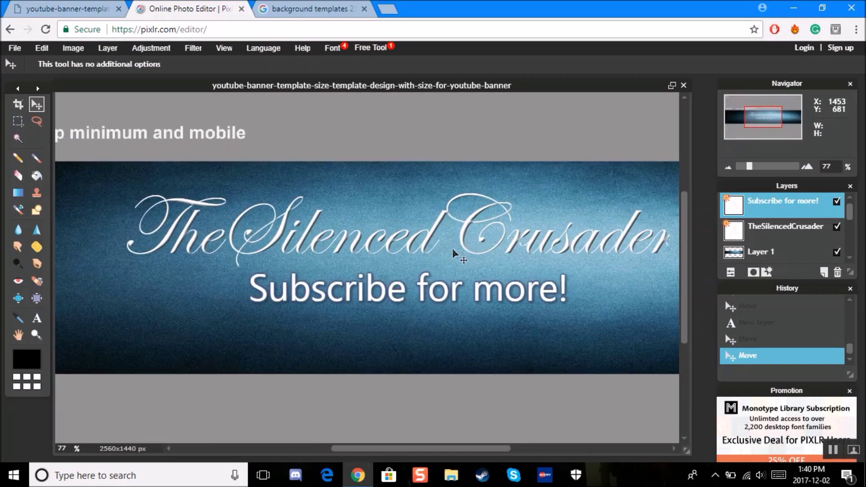
pyautogui.scroll(-1, 458, 251)
pyautogui.scroll(-4, 458, 250)
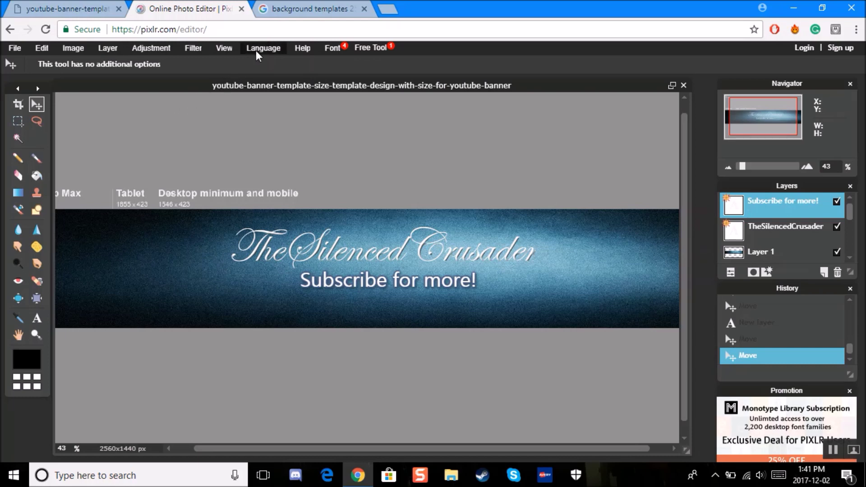
# - Switch to the Google Images results and replace the search query with "batman logo tran"
pyautogui.click(311, 10)
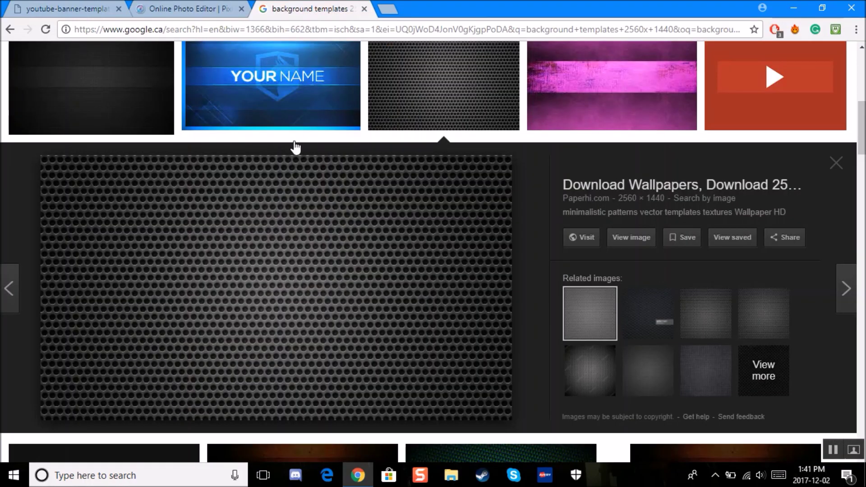
pyautogui.scroll(-1, 298, 138)
pyautogui.scroll(6, 300, 135)
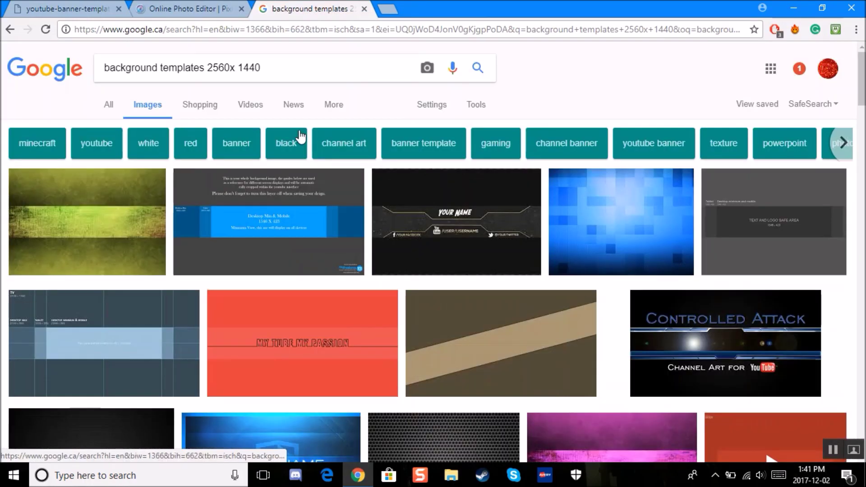
pyautogui.hotkey('ctrl', 'a')
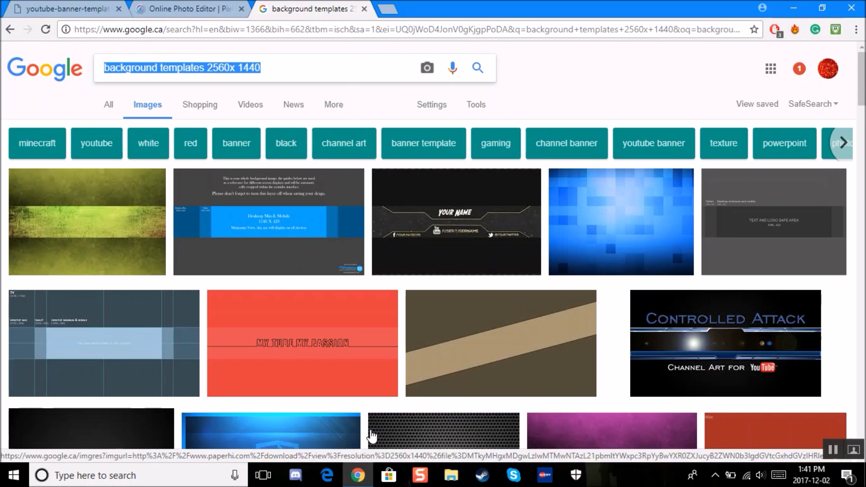
pyautogui.press('BackSpace')
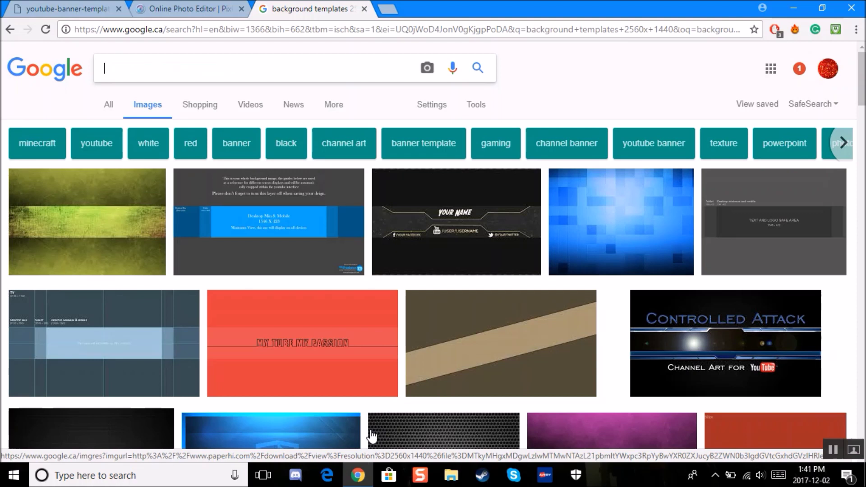
pyautogui.write('batman logo')
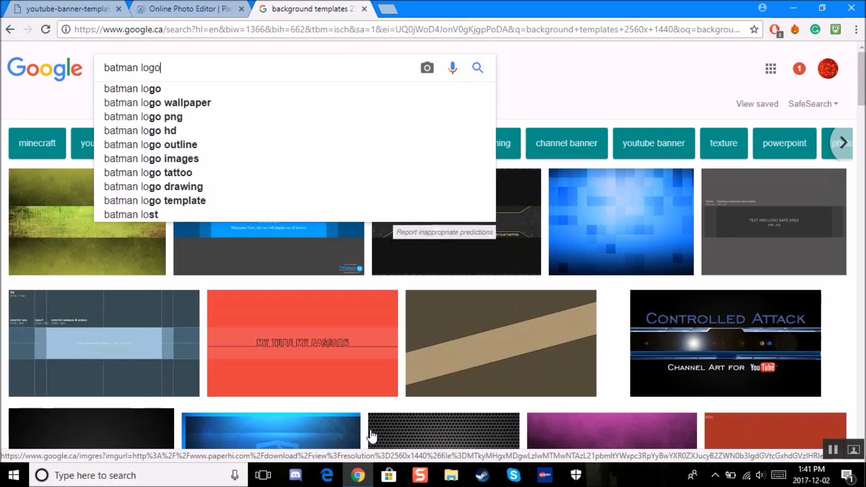
pyautogui.write(' tran')
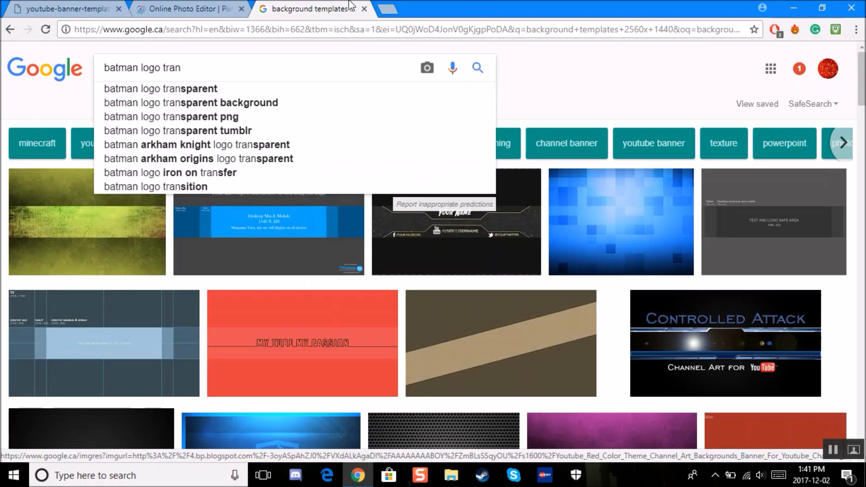
pyautogui.click(218, 8)
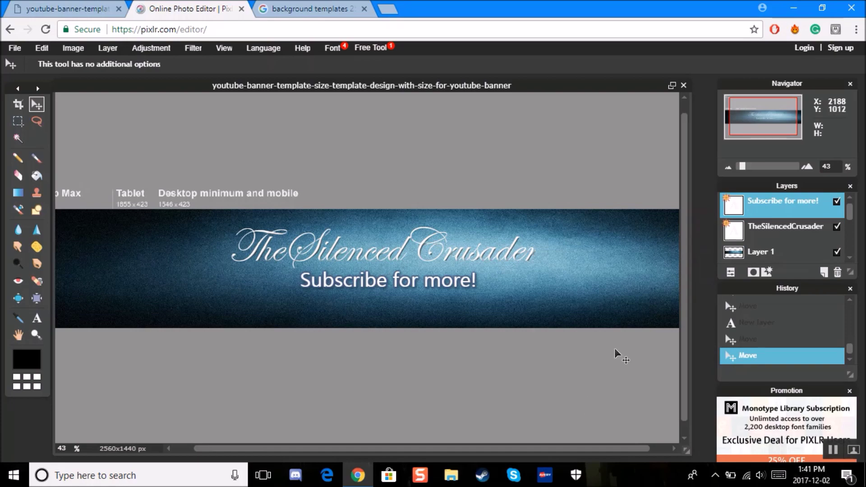
pyautogui.click(264, 10)
pyautogui.click(194, 10)
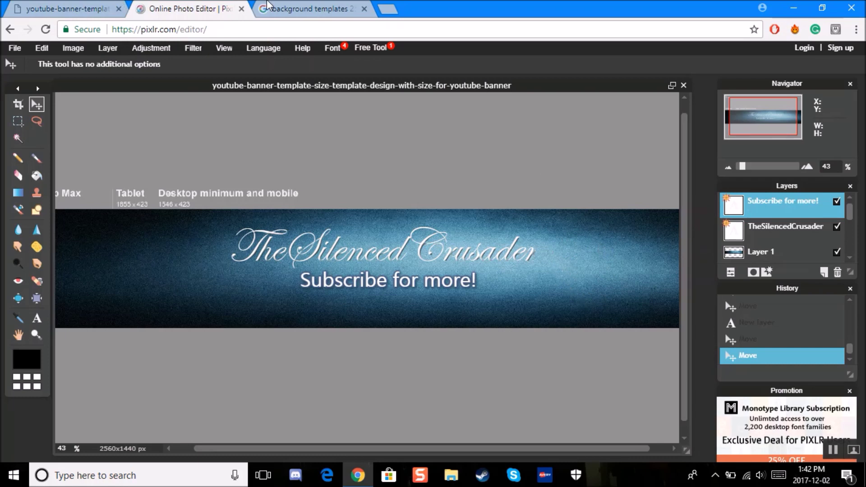
pyautogui.click(267, 6)
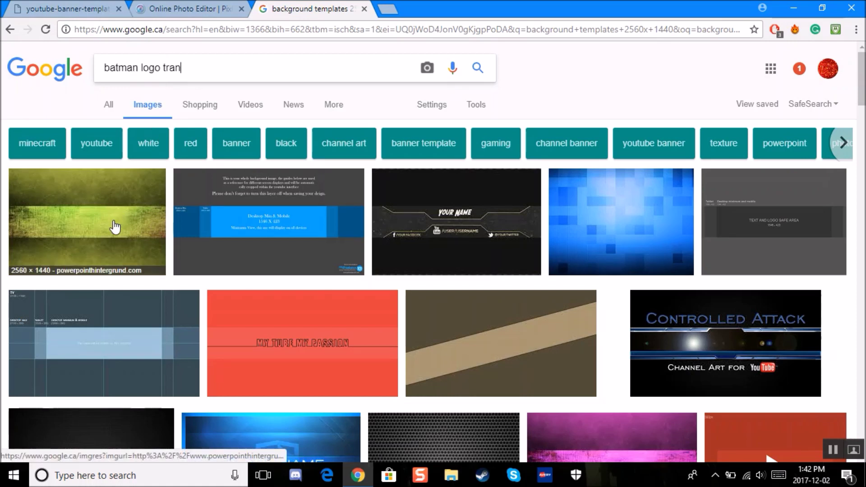
# - Complete the query as "batman logo transparent" and run the image search
pyautogui.write('patre')
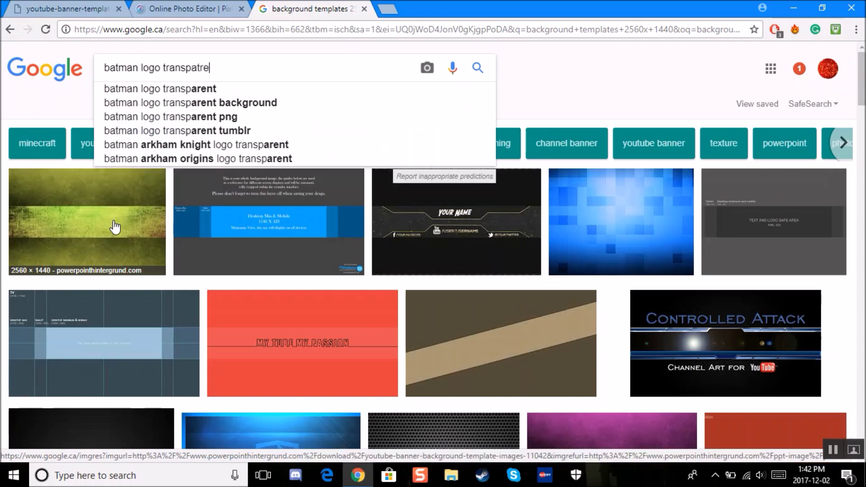
pyautogui.press('BackSpace')
pyautogui.press('BackSpace')
pyautogui.press('BackSpace')
pyautogui.click(179, 89)
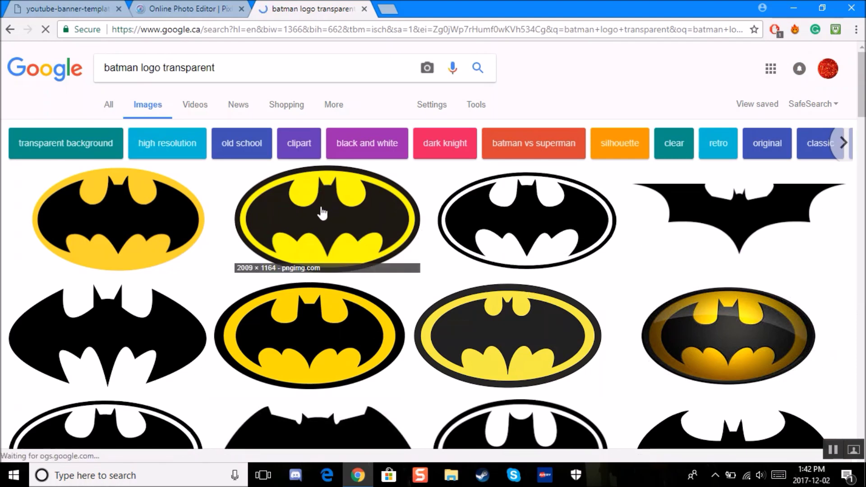
# - Preview the yellow and black oval Batman logo from pngimg.com and save it as batman_PNG9 in Saved Pictures
pyautogui.click(350, 222)
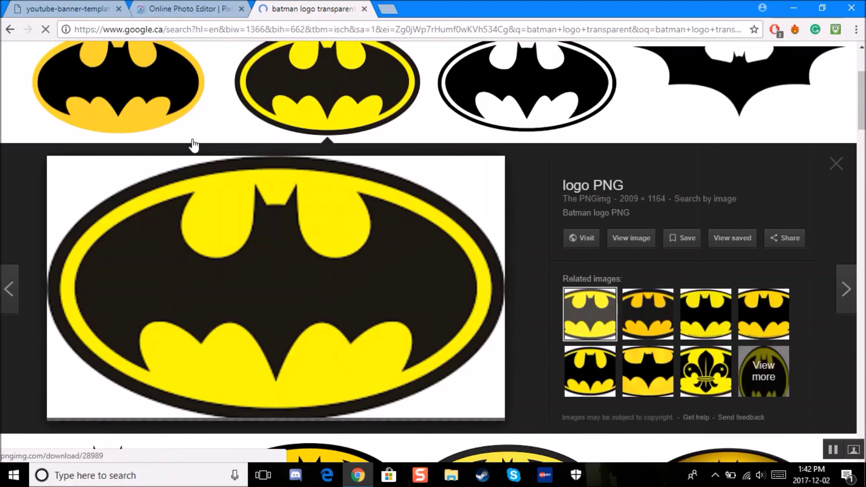
pyautogui.click(155, 8)
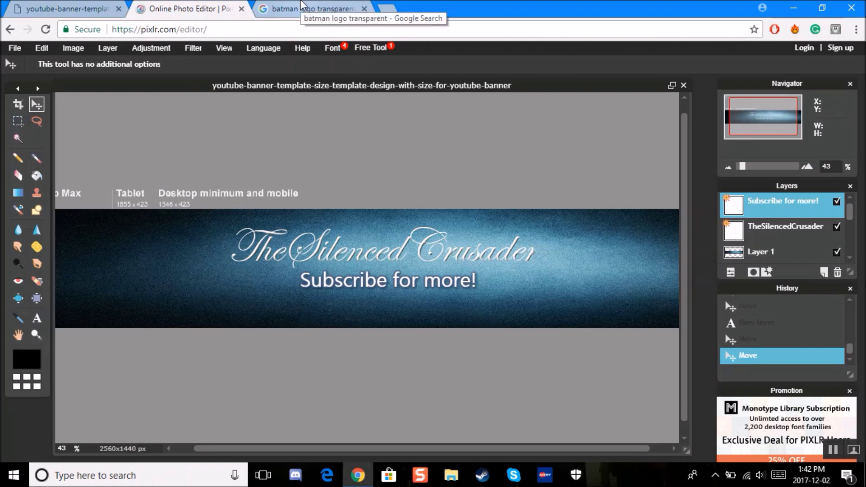
pyautogui.click(302, 6)
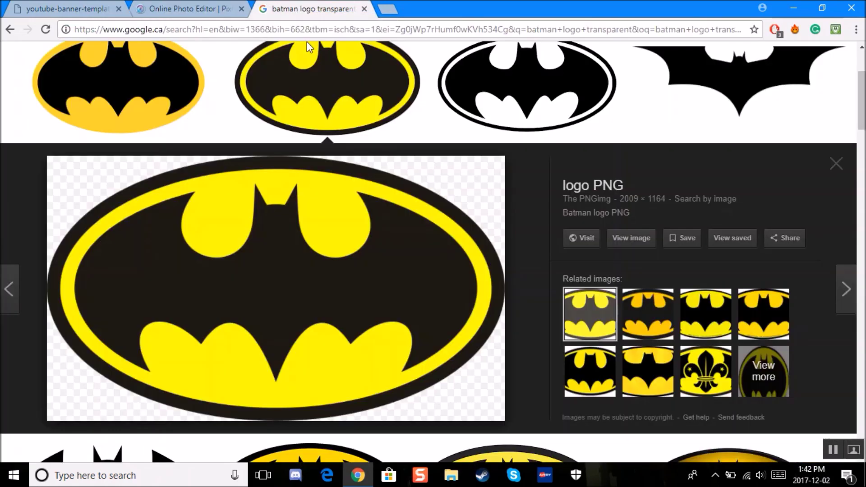
pyautogui.rightClick(318, 247)
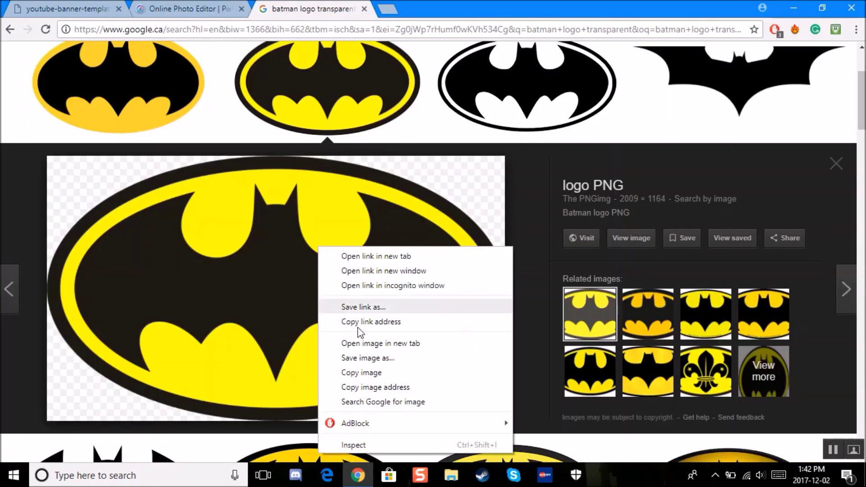
pyautogui.click(392, 358)
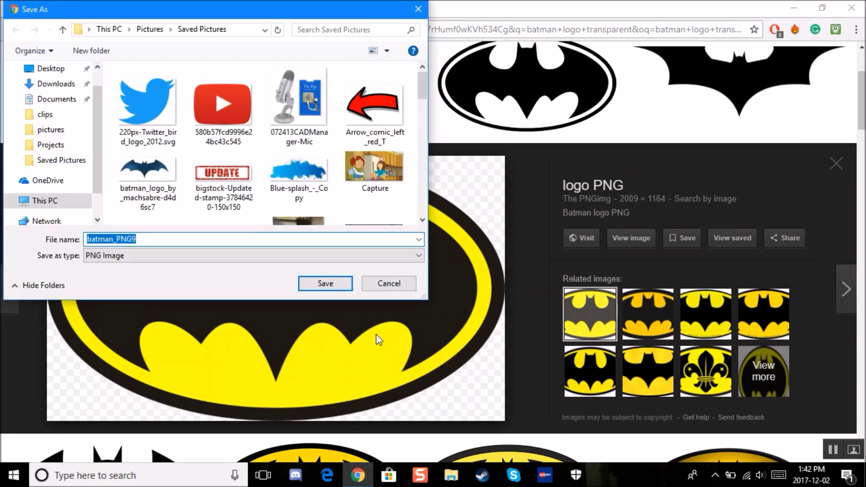
pyautogui.click(333, 286)
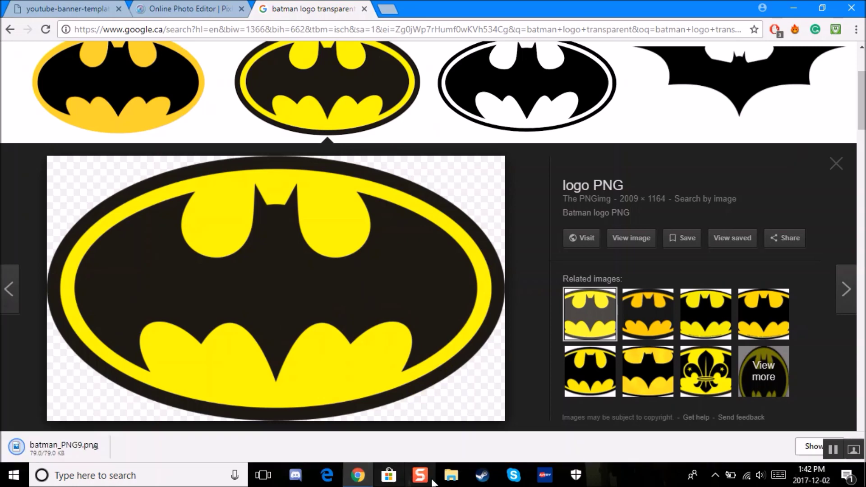
# - Return to the Pixlr editor and open batman_PNG9 from Saved Pictures as a new layer
pyautogui.click(153, 7)
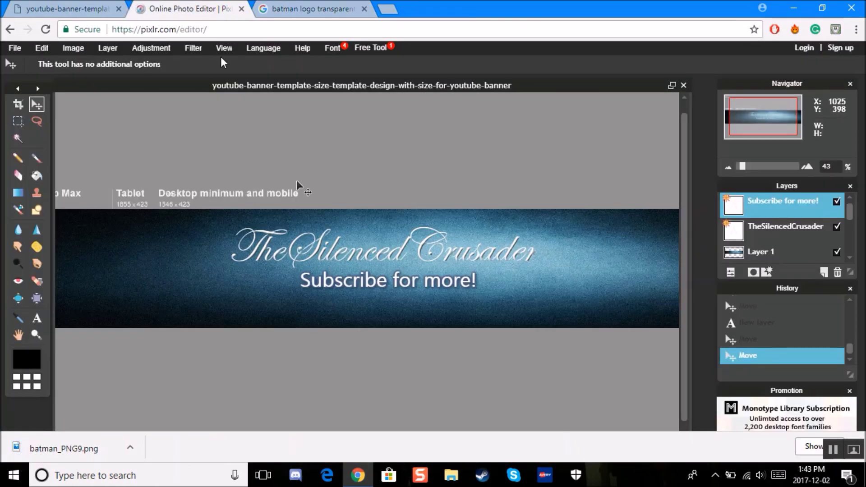
pyautogui.click(109, 48)
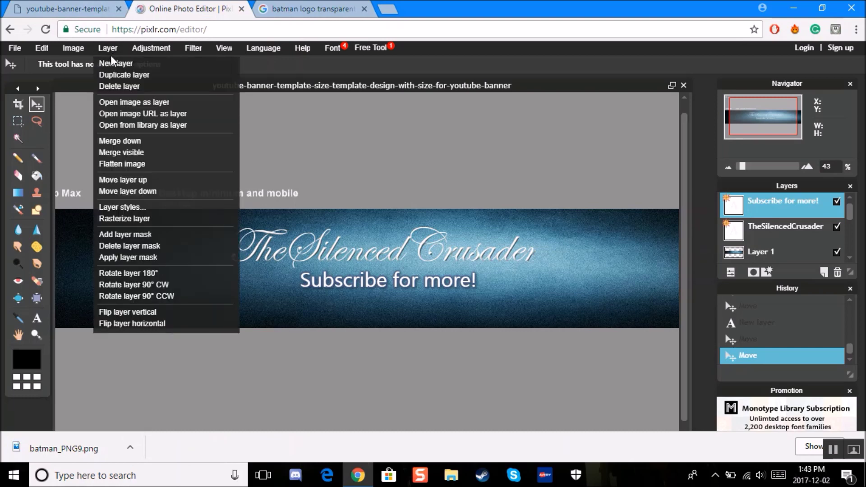
pyautogui.click(149, 103)
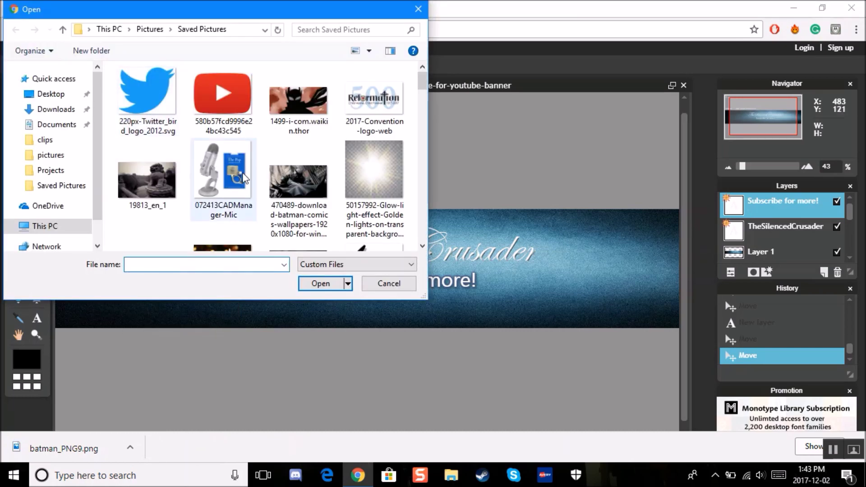
pyautogui.scroll(-2, 295, 161)
pyautogui.scroll(-3, 295, 162)
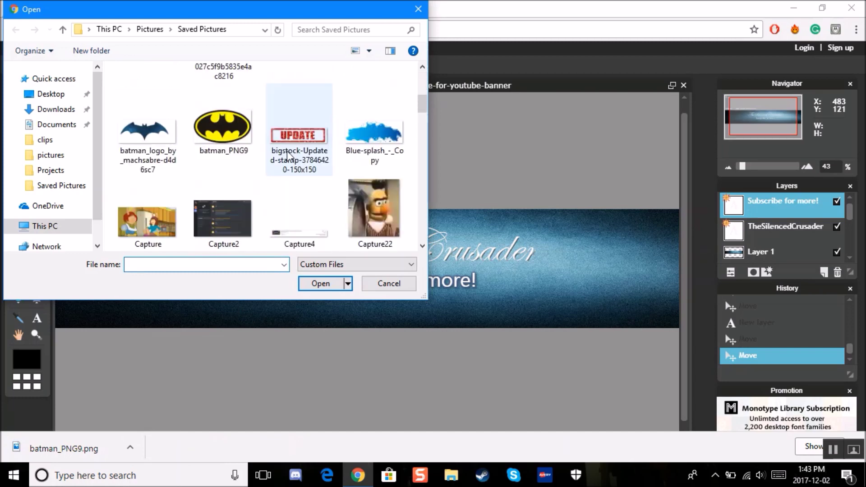
pyautogui.doubleClick(226, 126)
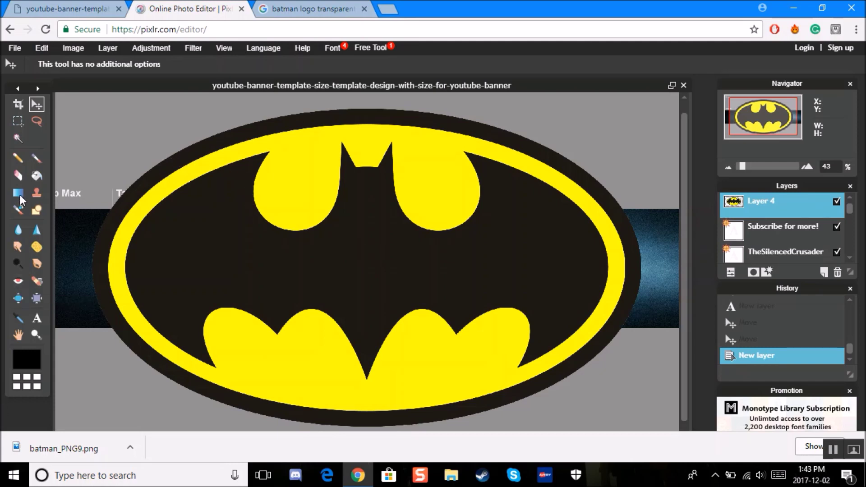
# - Shrink the Batman logo with Free transform to about one fifth of the title's width and apply the change
pyautogui.click(42, 48)
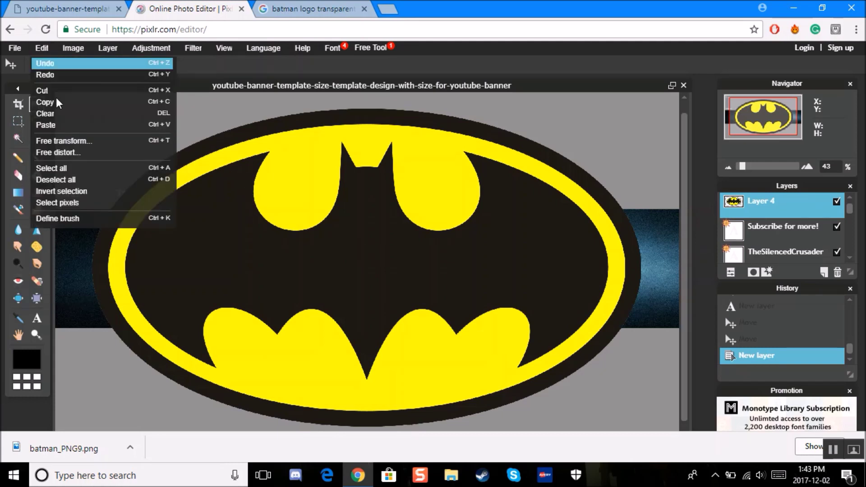
pyautogui.click(75, 143)
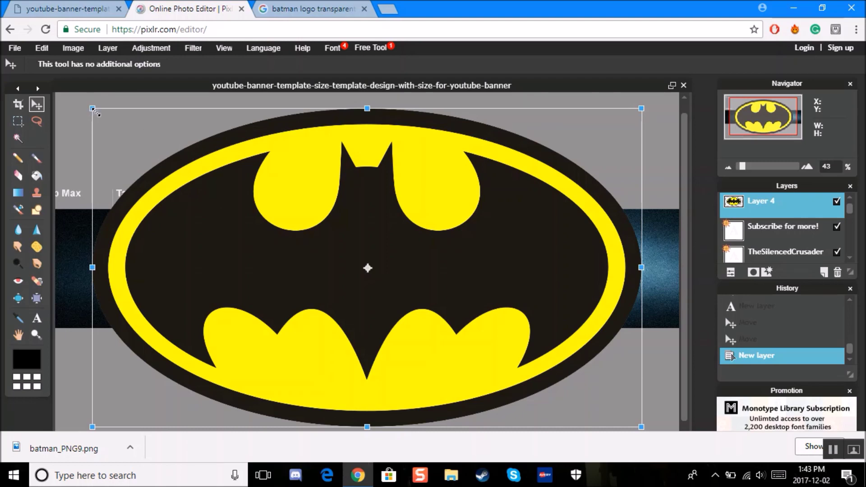
pyautogui.moveTo(96, 112); pyautogui.dragTo(337, 250)
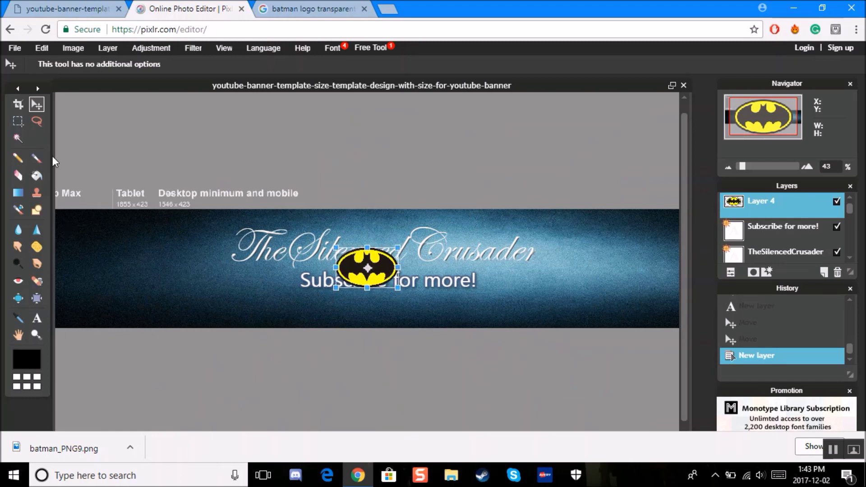
pyautogui.click(28, 112)
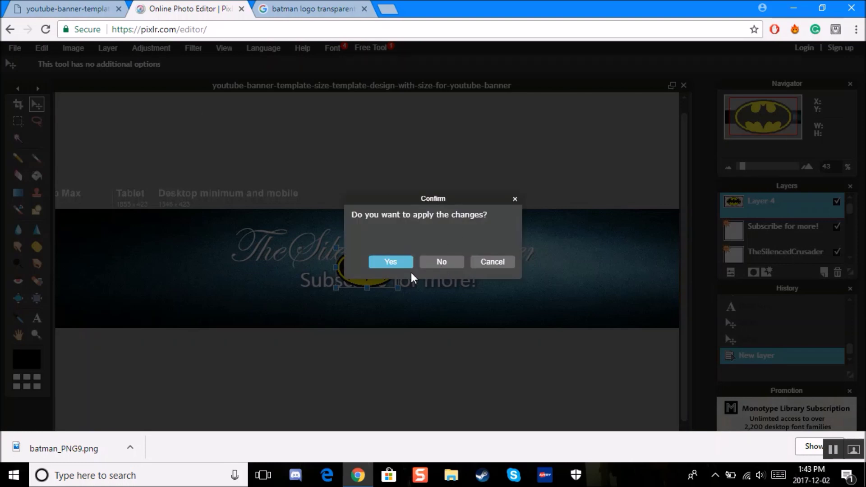
pyautogui.click(402, 260)
# - Move the Batman logo over the start of the subscribe text and place its layer just below the subscribe text layer
pyautogui.moveTo(370, 272); pyautogui.dragTo(297, 285)
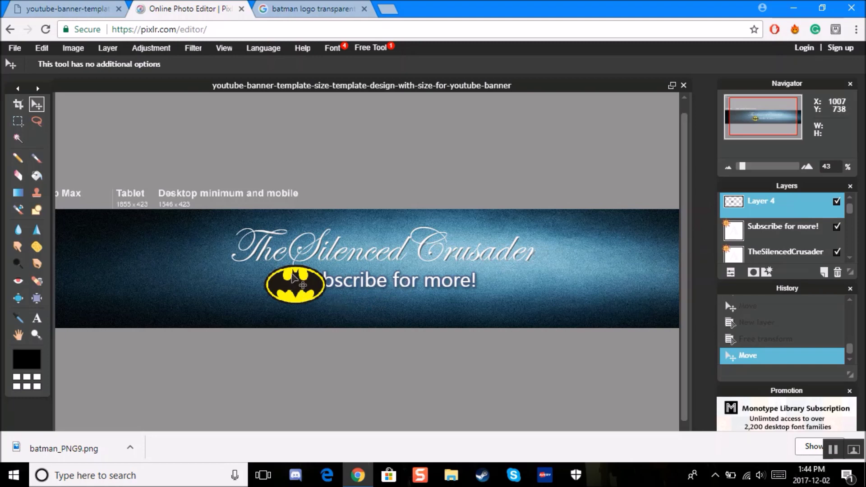
pyautogui.moveTo(788, 208); pyautogui.dragTo(789, 244)
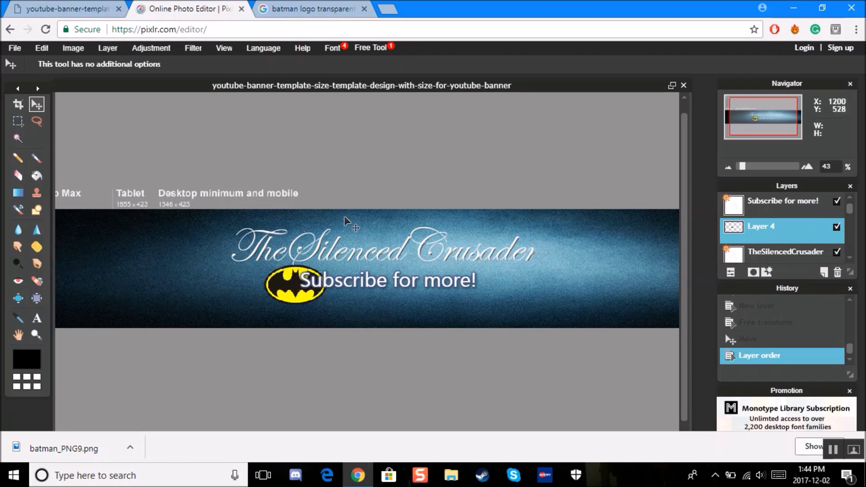
# - Center the Batman logo behind the subscribe text, enlarge it with Free transform to about 70% of the title's width, and apply the change
pyautogui.moveTo(288, 282); pyautogui.dragTo(385, 287)
pyautogui.moveTo(384, 288); pyautogui.dragTo(383, 289)
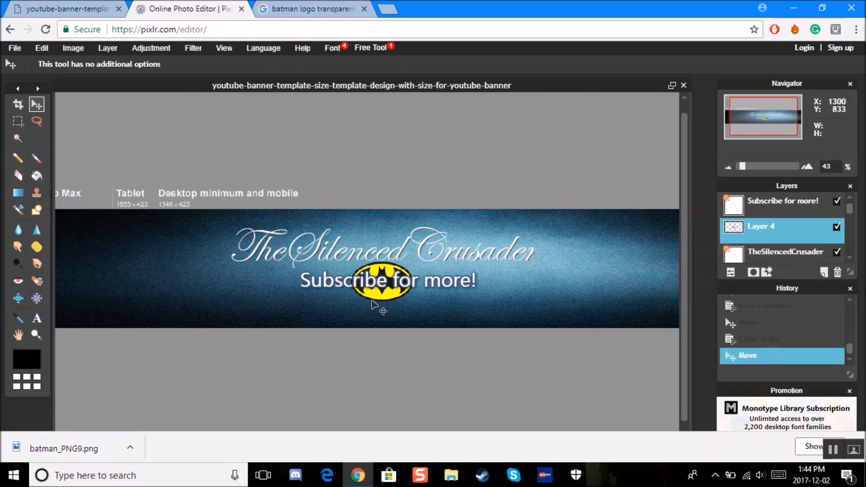
pyautogui.click(41, 47)
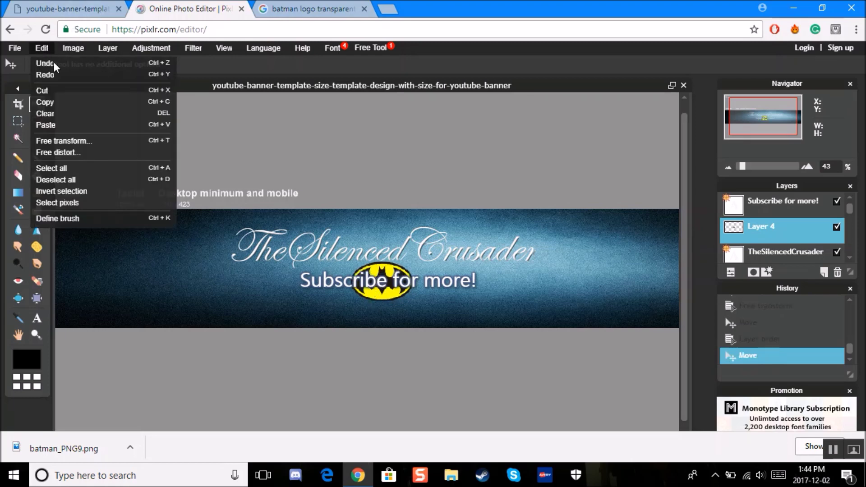
pyautogui.click(101, 146)
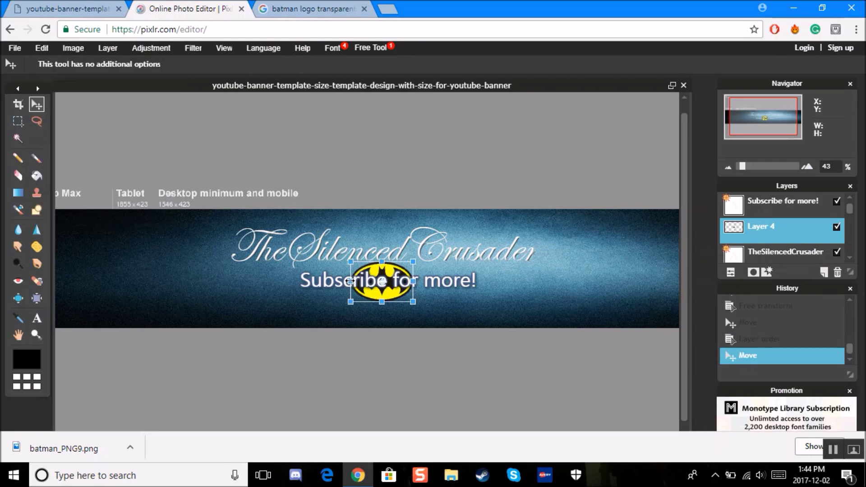
pyautogui.moveTo(350, 281); pyautogui.dragTo(273, 299)
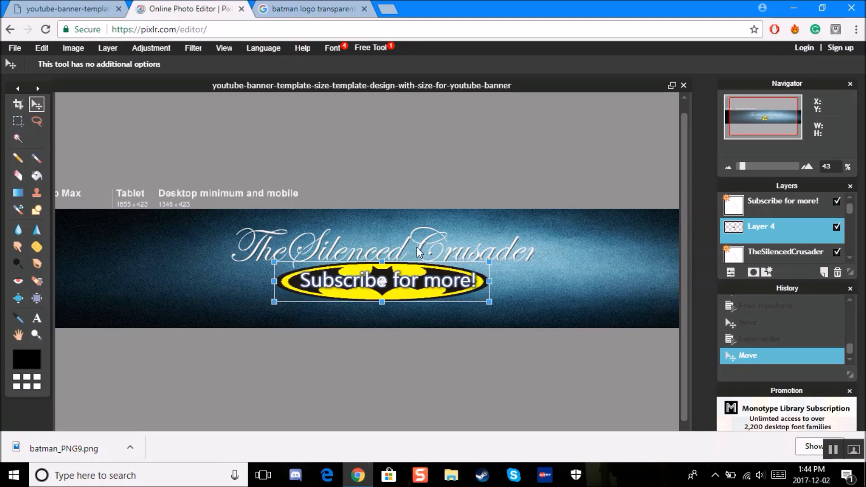
pyautogui.moveTo(382, 263); pyautogui.dragTo(373, 229)
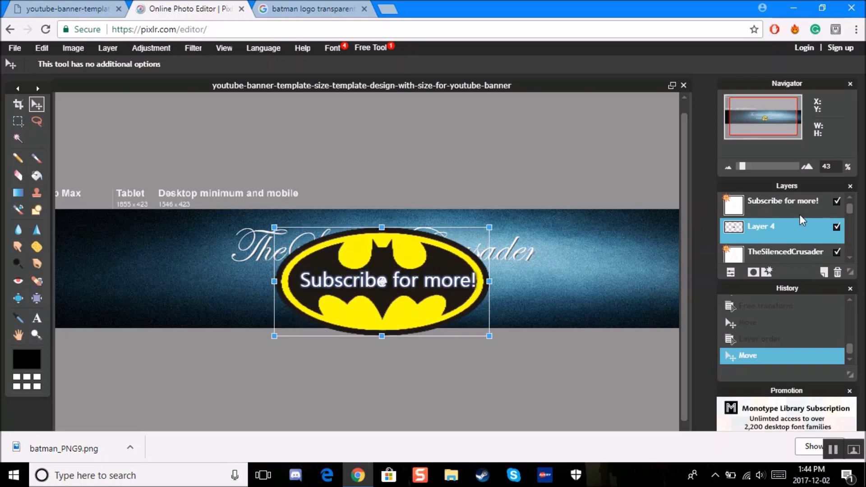
pyautogui.click(773, 246)
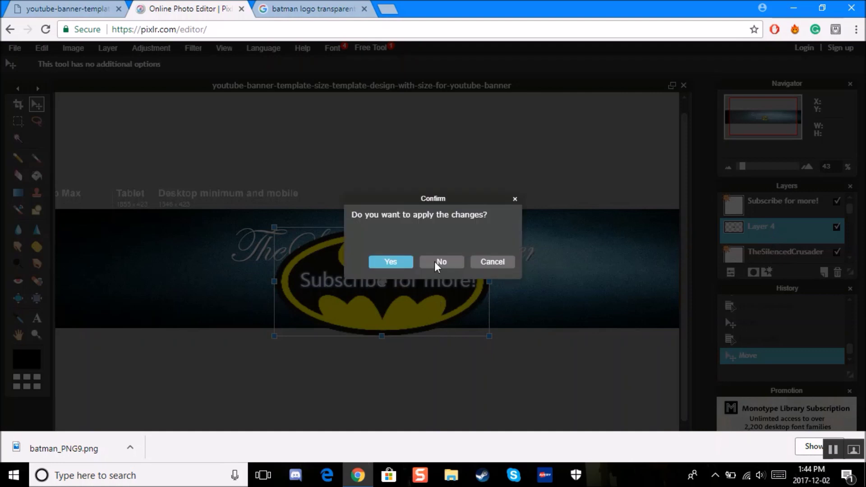
pyautogui.click(391, 262)
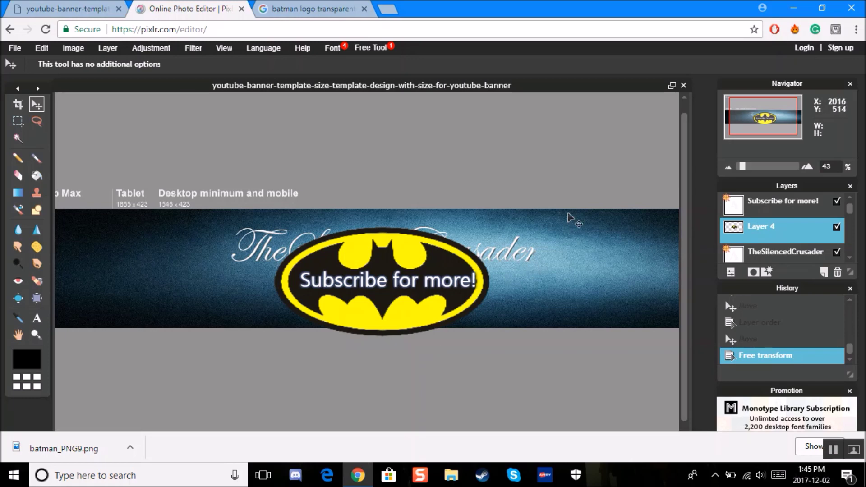
# - Place the Batman logo layer just below the title layer and raise the logo so it fits within the banner strip
pyautogui.moveTo(807, 233); pyautogui.dragTo(801, 262)
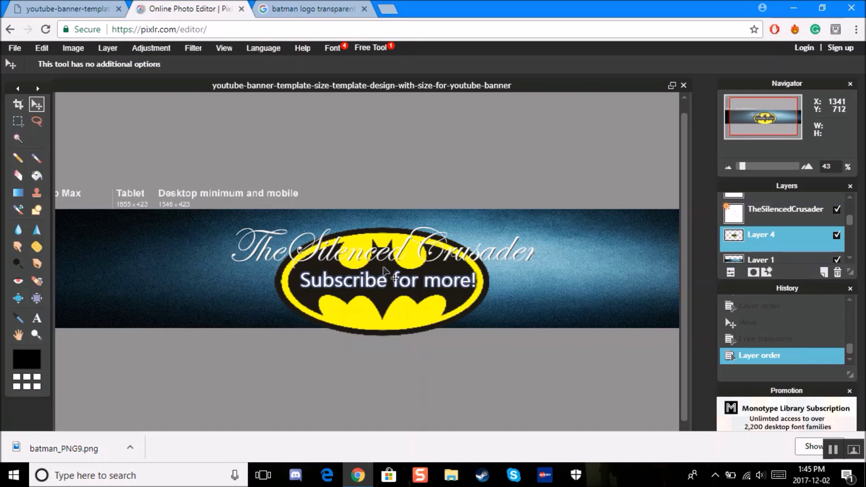
pyautogui.moveTo(389, 267); pyautogui.dragTo(391, 229)
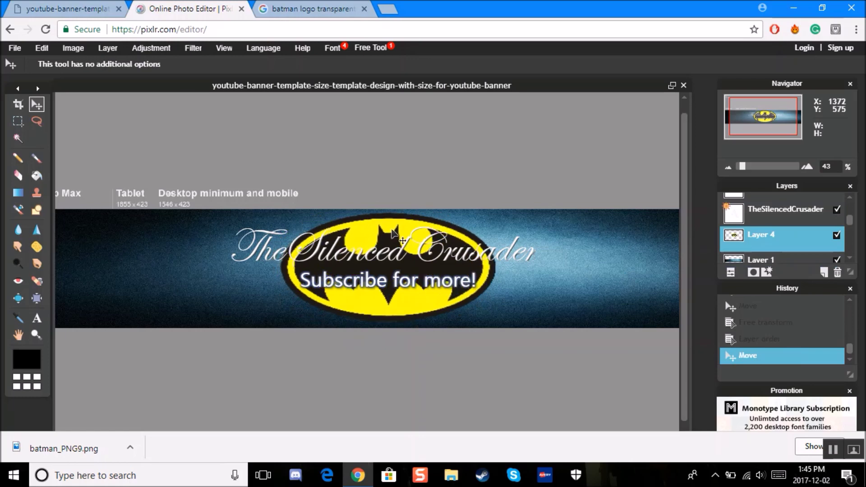
# - Shift the title slightly down and to the left, and lower the subscribe text slightly over the Batman logo
pyautogui.click(796, 219)
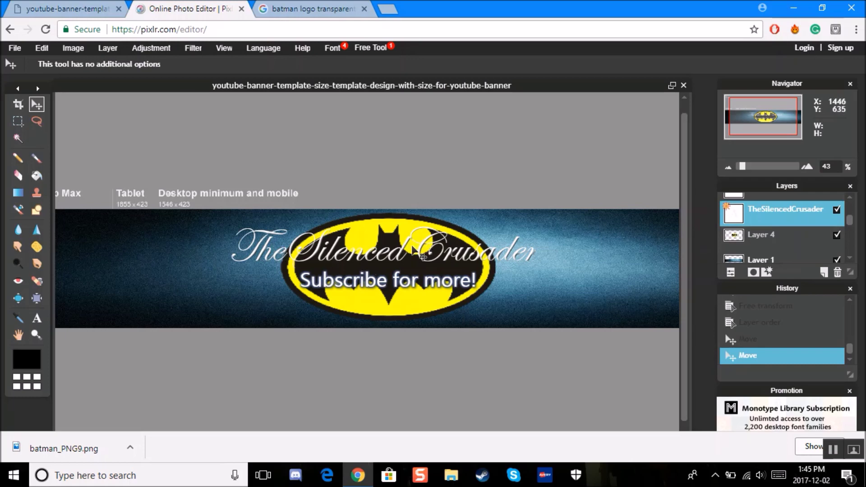
pyautogui.moveTo(400, 257)
pyautogui.mouseDown()
pyautogui.moveTo(407, 266)
pyautogui.moveTo(394, 264)
pyautogui.mouseUp()
pyautogui.scroll(1, 823, 226)
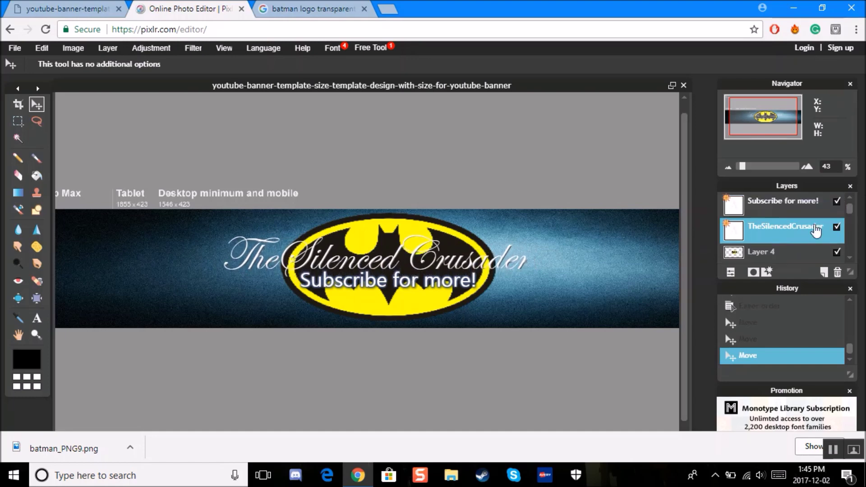
pyautogui.click(797, 204)
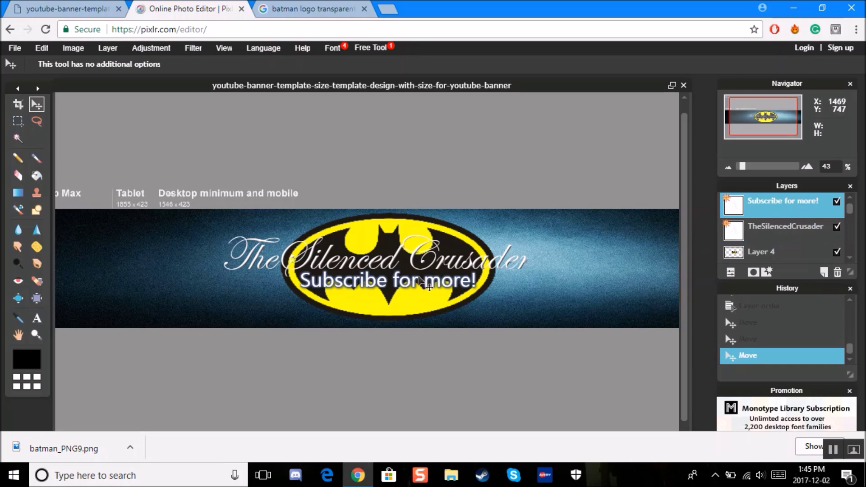
pyautogui.moveTo(422, 289); pyautogui.dragTo(424, 294)
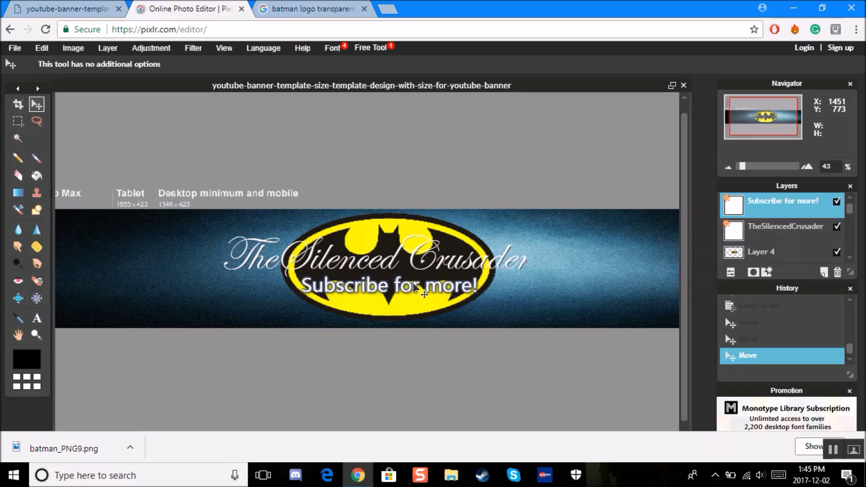
pyautogui.moveTo(424, 294); pyautogui.dragTo(424, 295)
pyautogui.click(793, 231)
pyautogui.click(767, 272)
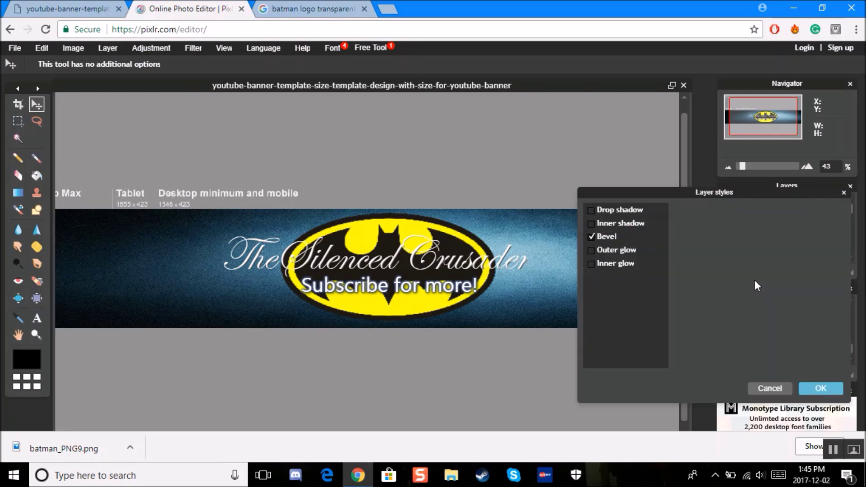
pyautogui.click(616, 208)
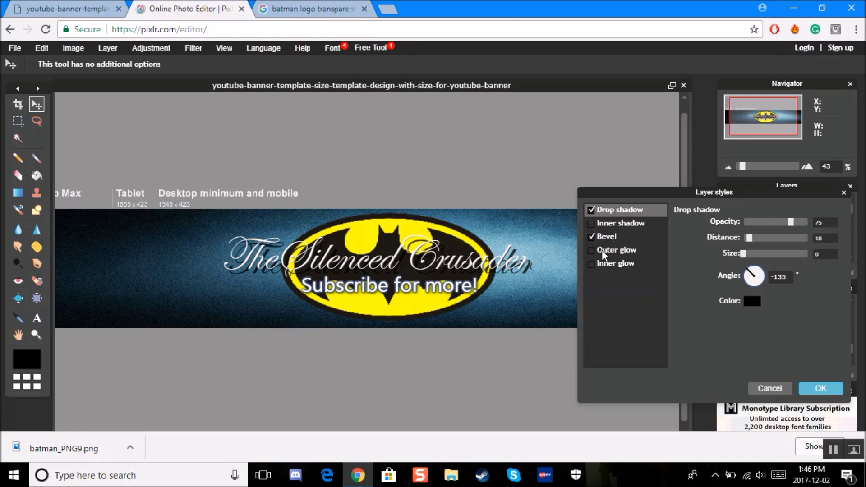
pyautogui.click(591, 211)
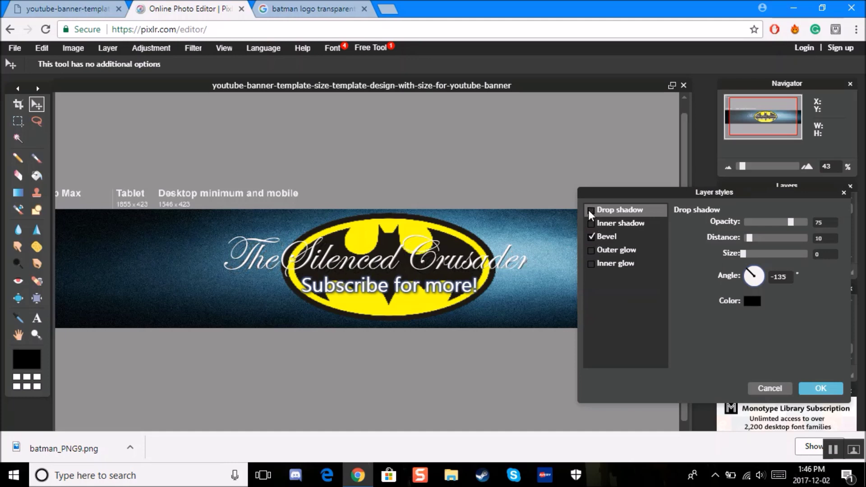
pyautogui.click(591, 251)
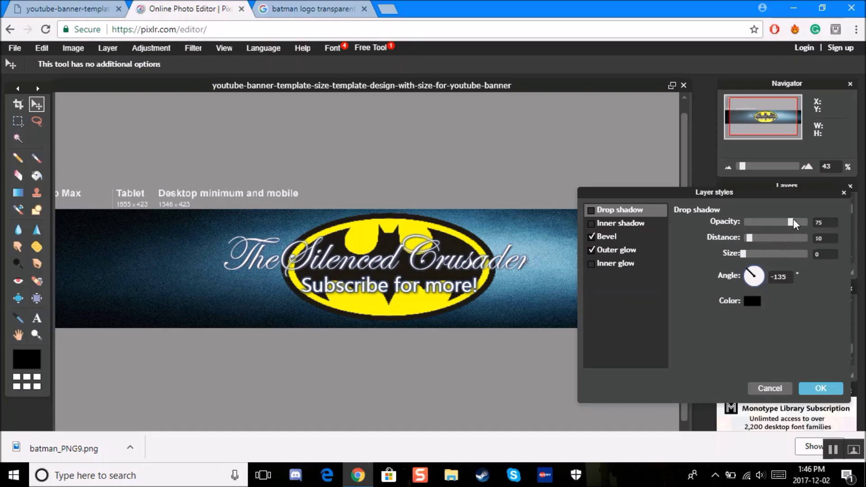
pyautogui.moveTo(790, 223); pyautogui.dragTo(743, 259)
pyautogui.click(753, 302)
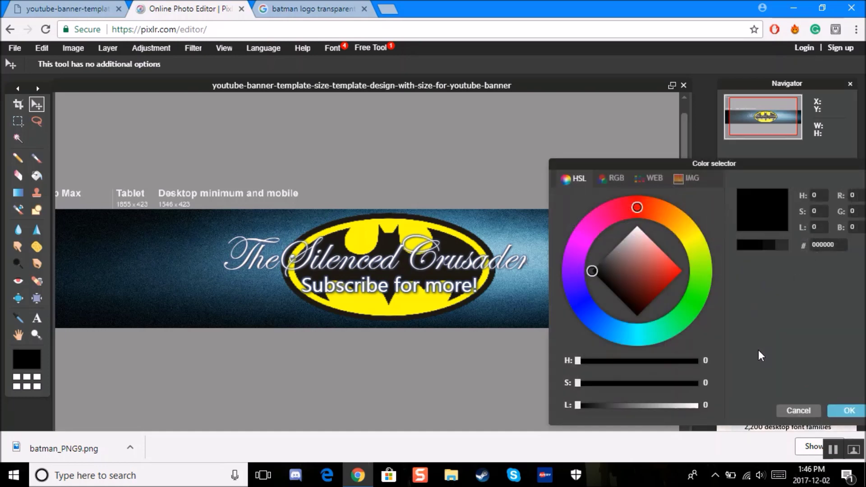
pyautogui.moveTo(639, 208); pyautogui.dragTo(628, 205)
pyautogui.click(801, 410)
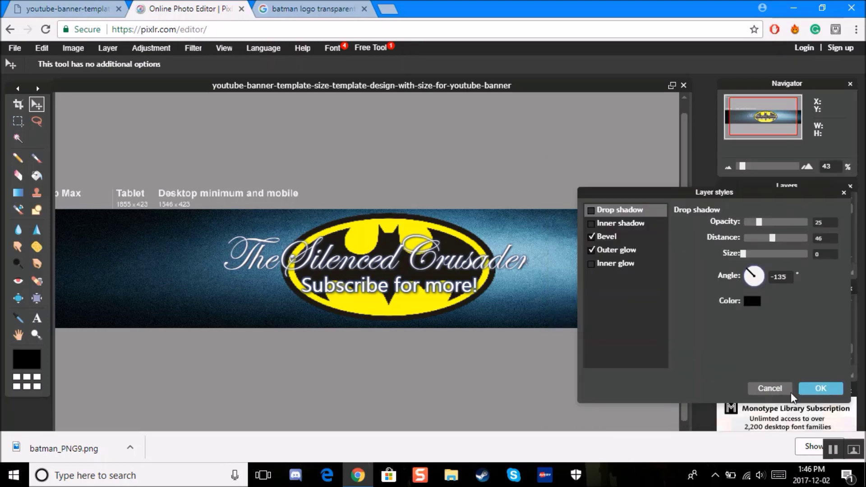
pyautogui.click(592, 254)
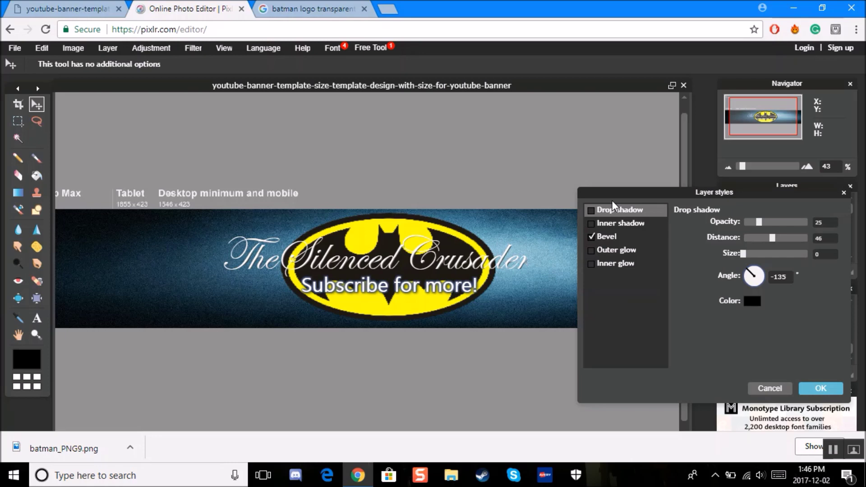
pyautogui.click(592, 212)
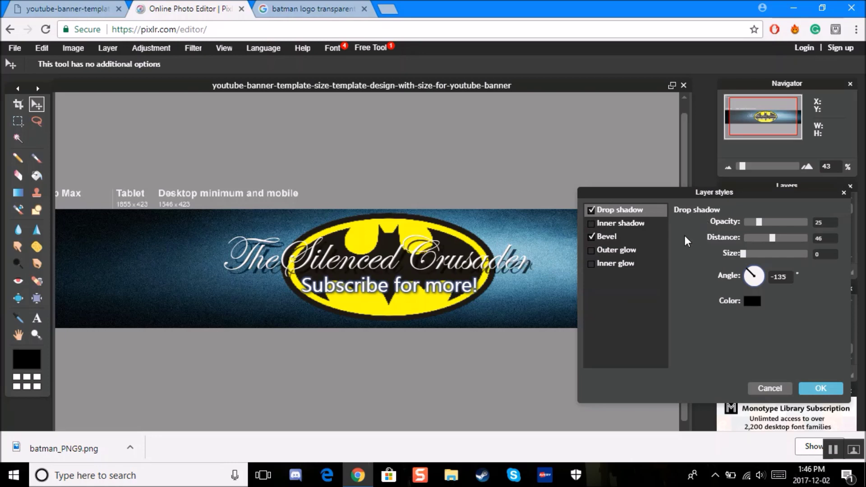
pyautogui.moveTo(760, 225); pyautogui.dragTo(765, 246)
pyautogui.click(780, 388)
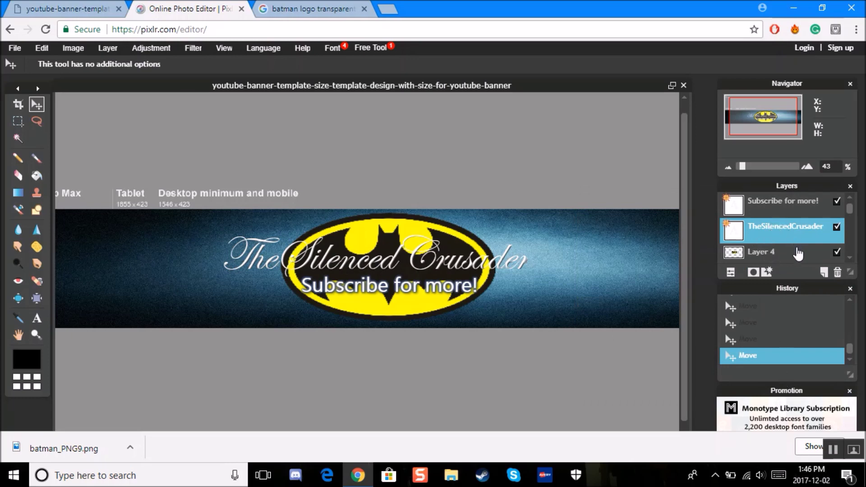
pyautogui.click(832, 453)
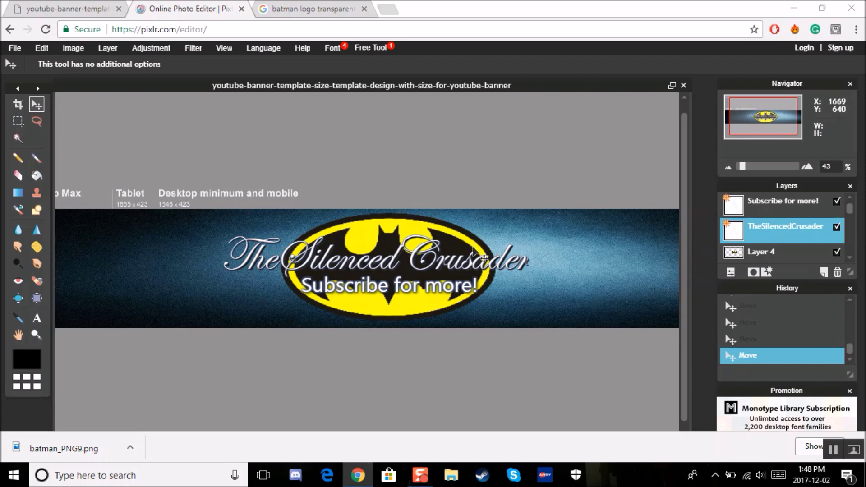
pyautogui.moveTo(428, 255)
pyautogui.mouseDown()
pyautogui.moveTo(448, 252)
pyautogui.moveTo(429, 255)
pyautogui.mouseUp()
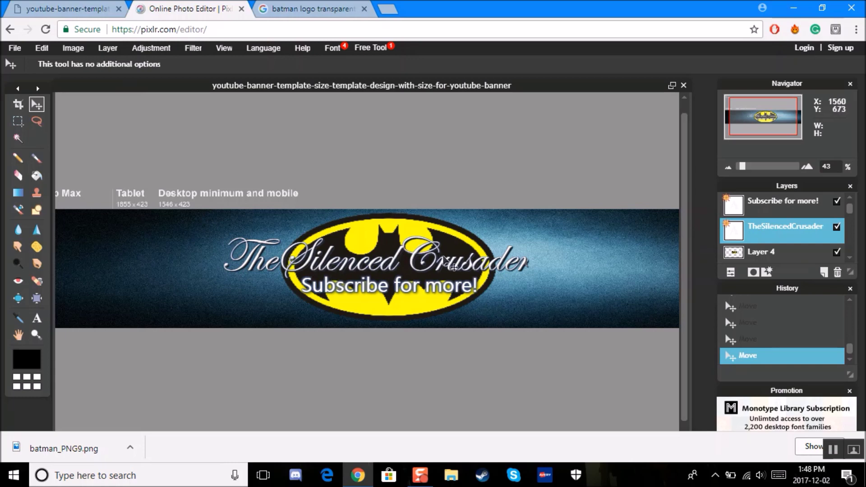
pyautogui.click(72, 49)
pyautogui.click(108, 48)
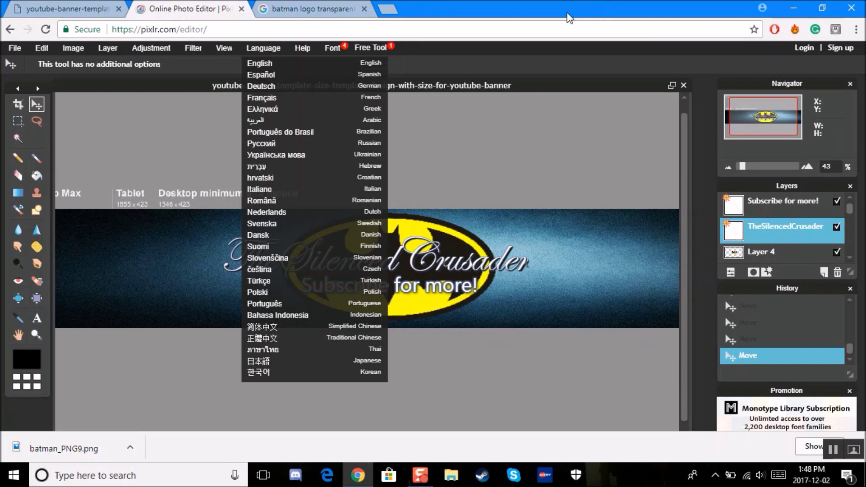
pyautogui.click(564, 55)
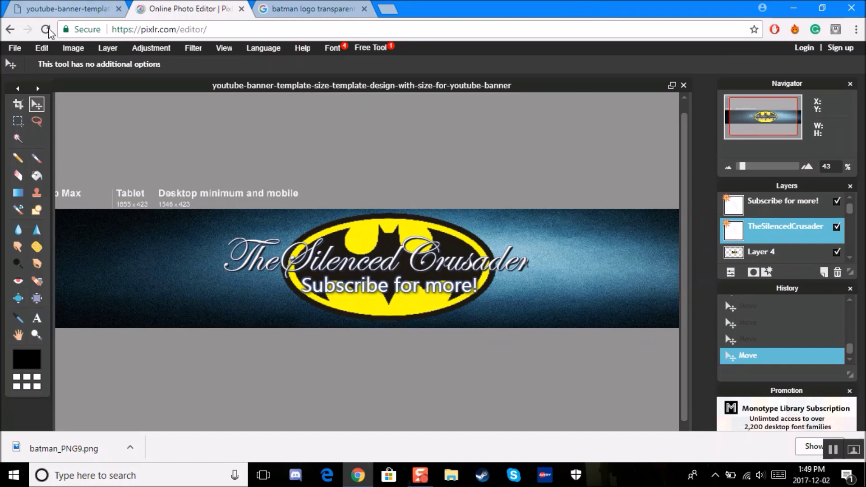
# - Start saving the banner to the computer and set its format to PNG (Transparent, full quality)
pyautogui.click(15, 48)
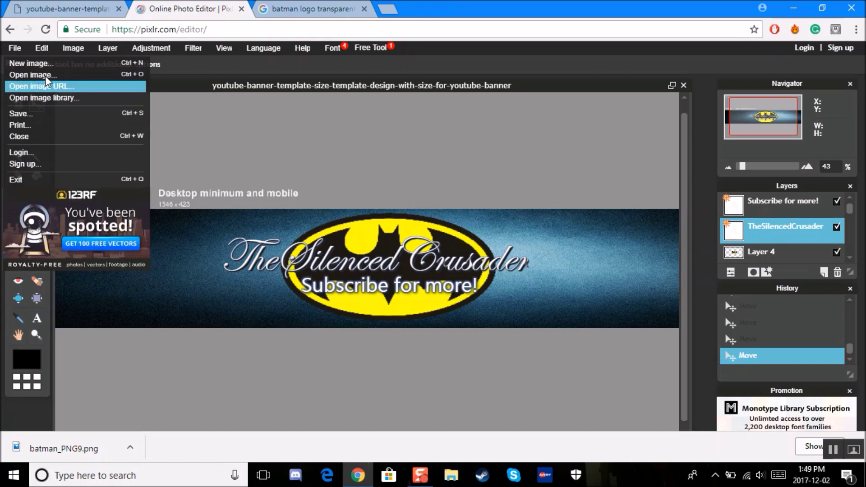
pyautogui.moveTo(39, 54)
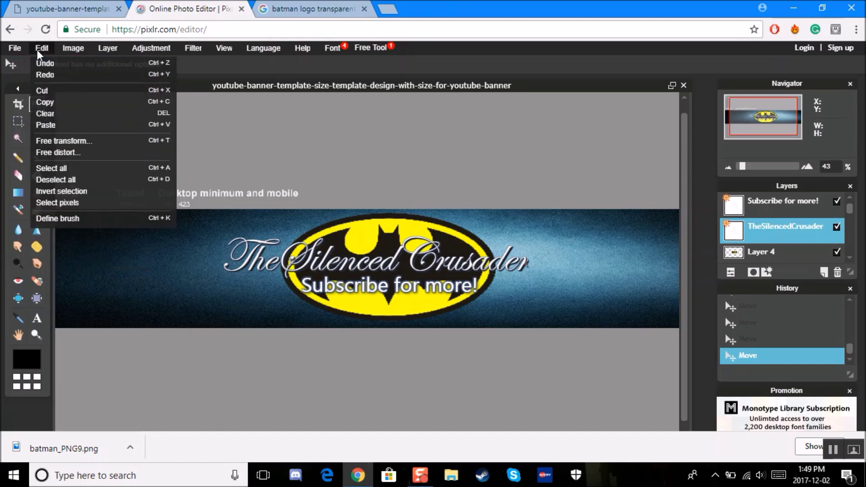
pyautogui.moveTo(14, 46)
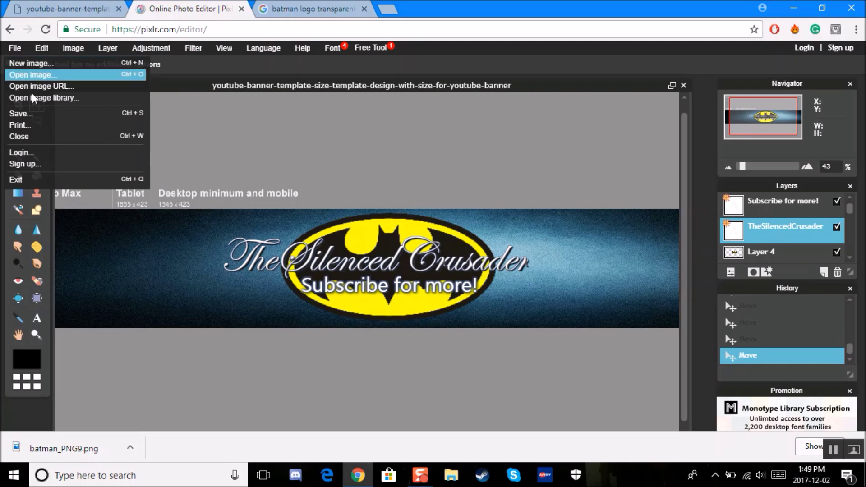
pyautogui.click(35, 118)
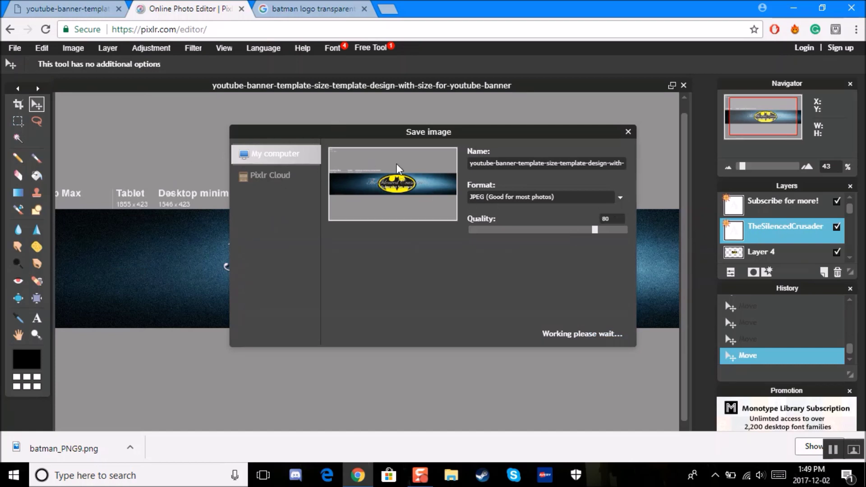
pyautogui.click(620, 198)
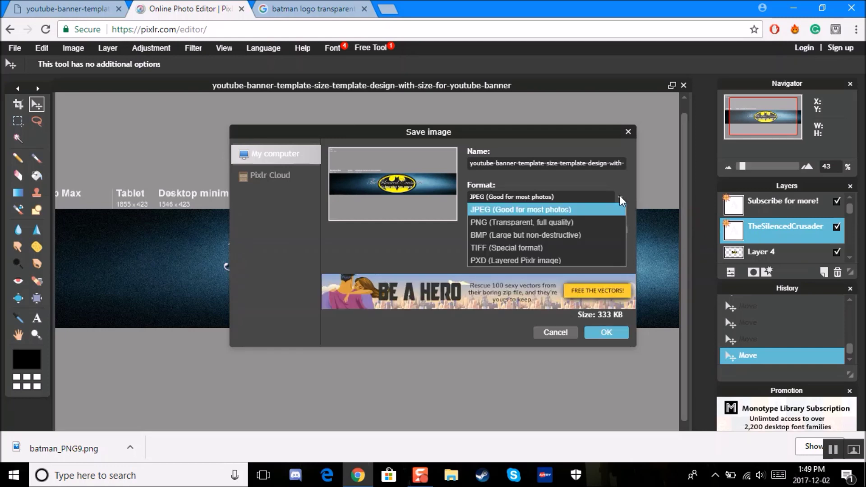
pyautogui.click(553, 223)
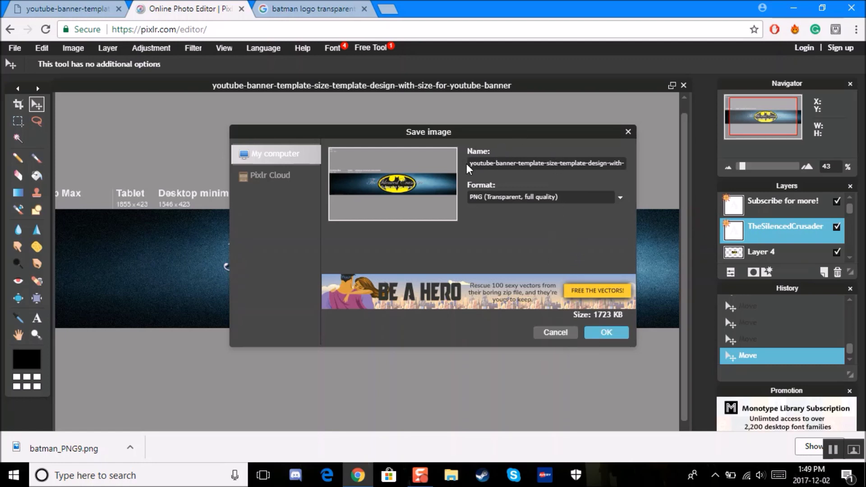
# - Name the image "Basic youtube banner" and save it as a PNG in the Saved Pictures folder
pyautogui.moveTo(472, 168); pyautogui.dragTo(670, 237)
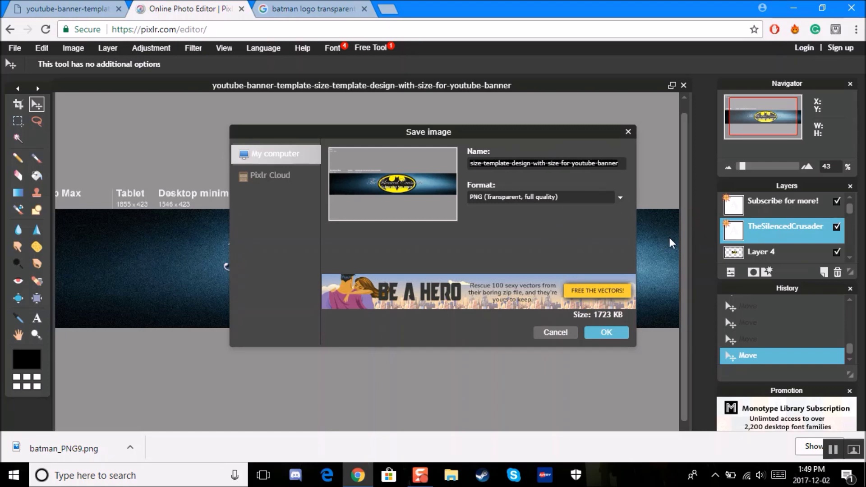
pyautogui.press('BackSpace')
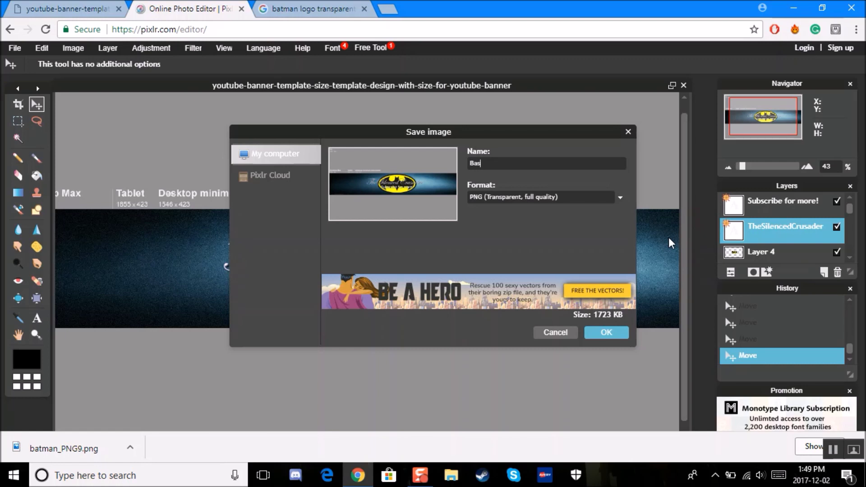
pyautogui.write('Basic youtube banner')
pyautogui.click(607, 333)
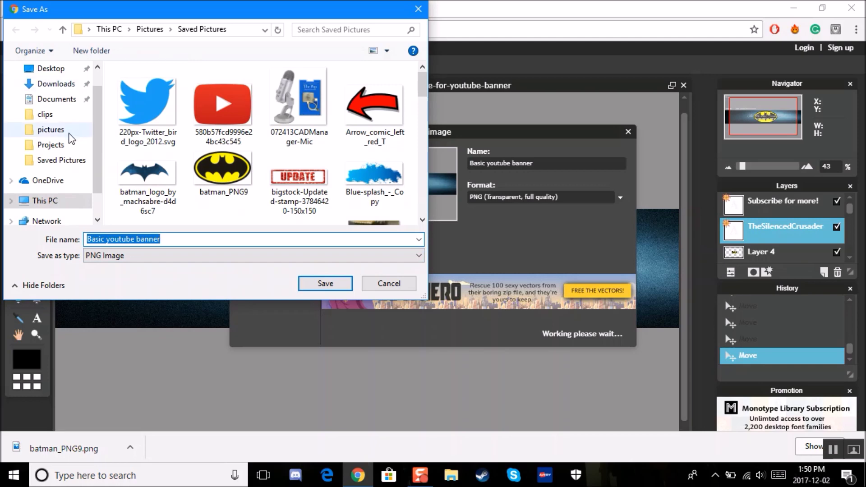
pyautogui.click(326, 285)
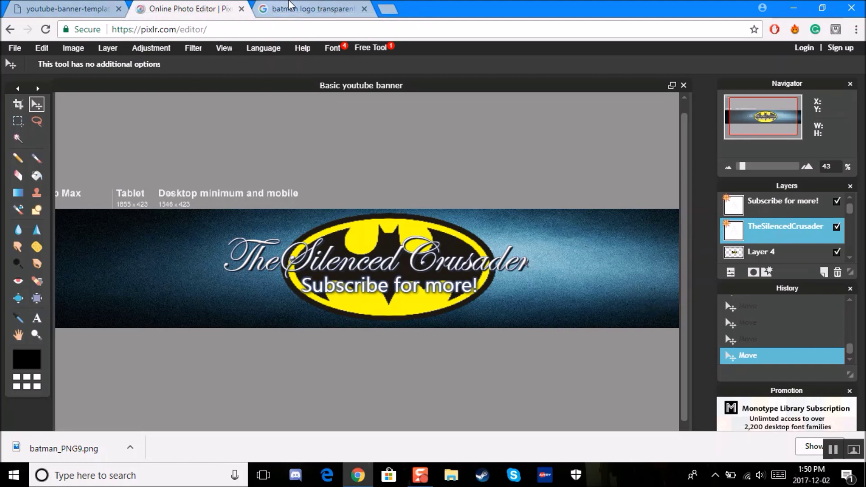
pyautogui.click(288, 6)
pyautogui.click(309, 30)
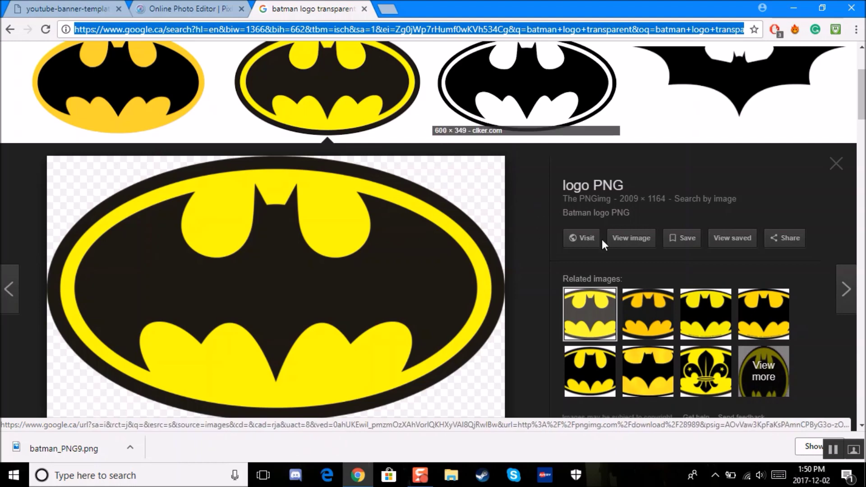
pyautogui.click(838, 451)
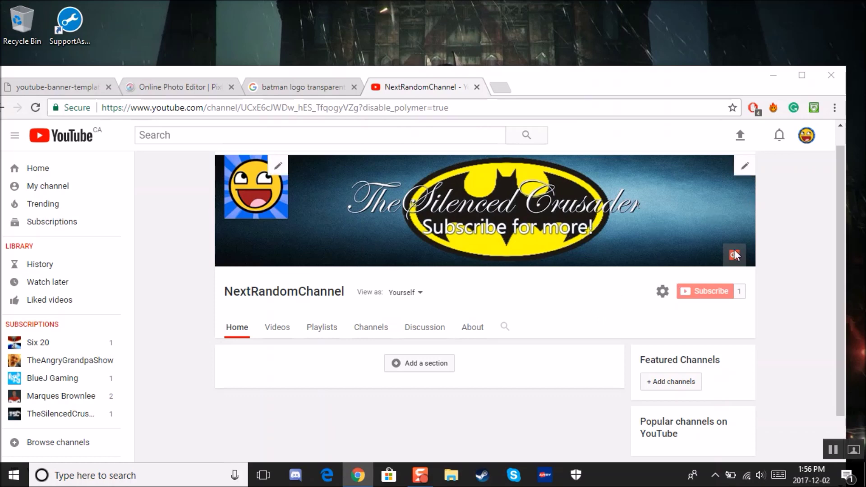
pyautogui.click(745, 168)
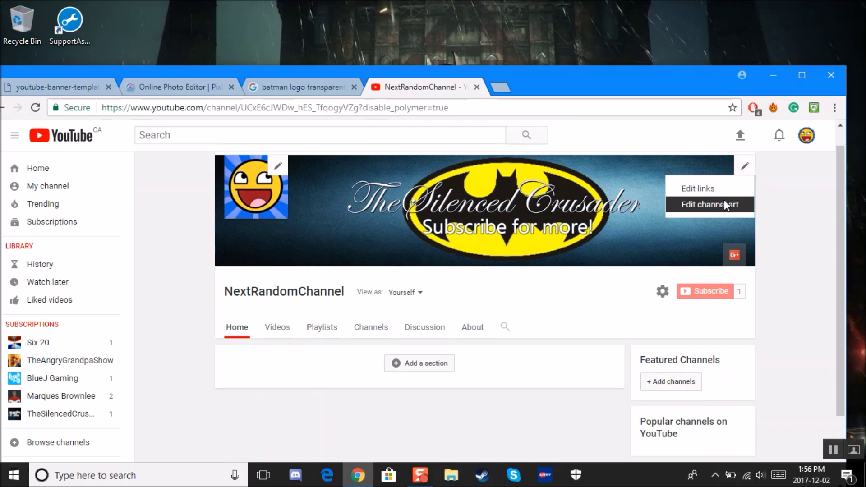
pyautogui.click(725, 204)
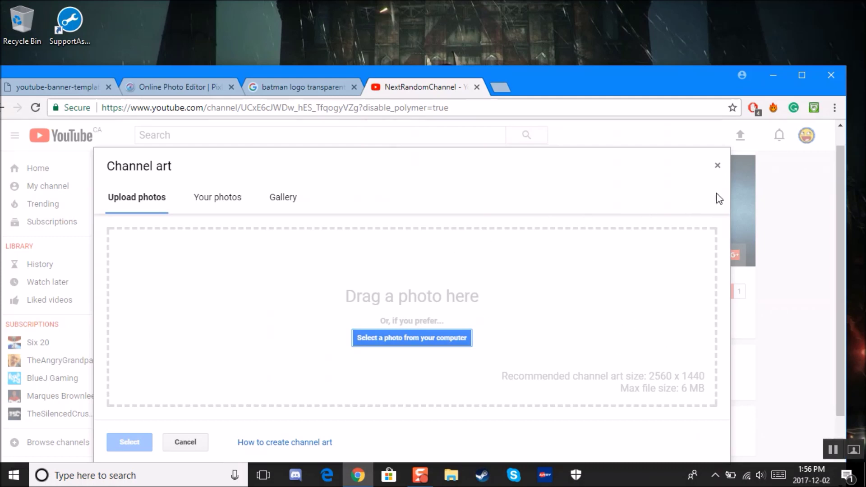
pyautogui.click(718, 166)
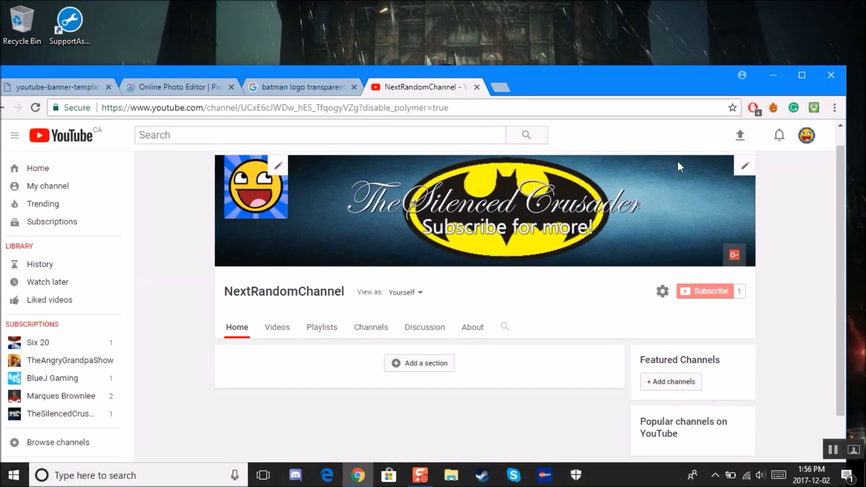
# - On the YouTube channel page, upload "Basic youtube banner" from Saved Pictures as the new channel art and apply it
pyautogui.click(745, 170)
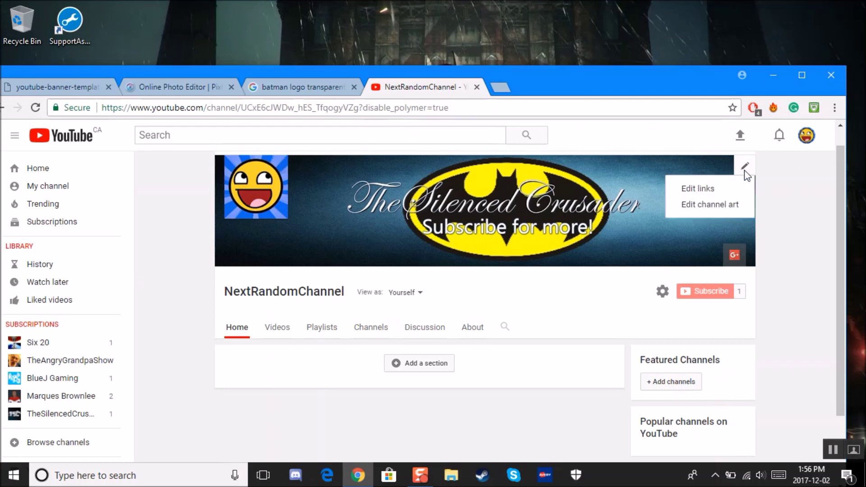
pyautogui.click(736, 208)
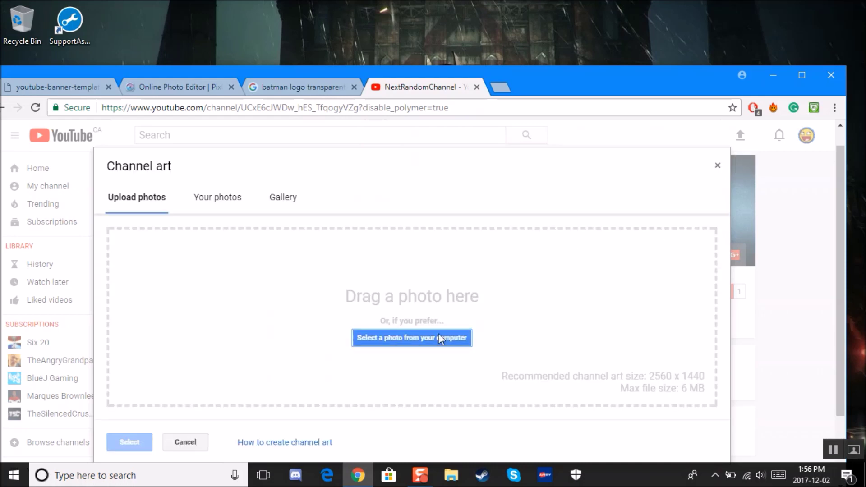
pyautogui.click(436, 347)
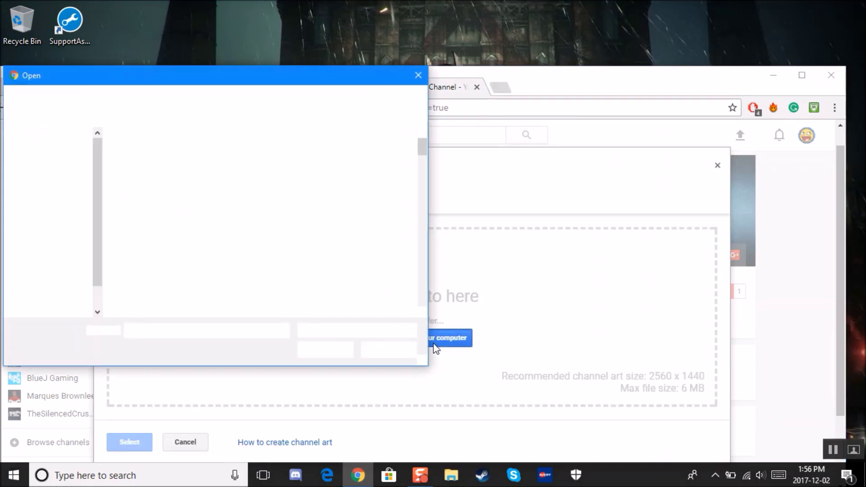
pyautogui.scroll(-5, 175, 197)
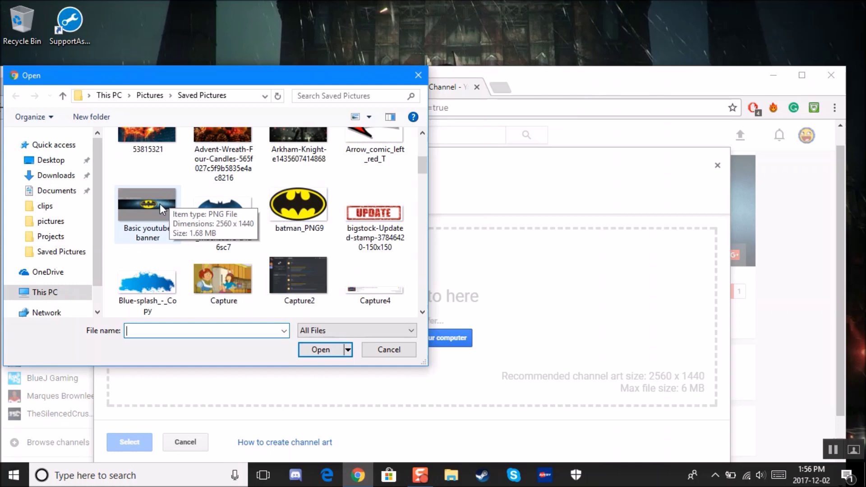
pyautogui.doubleClick(155, 202)
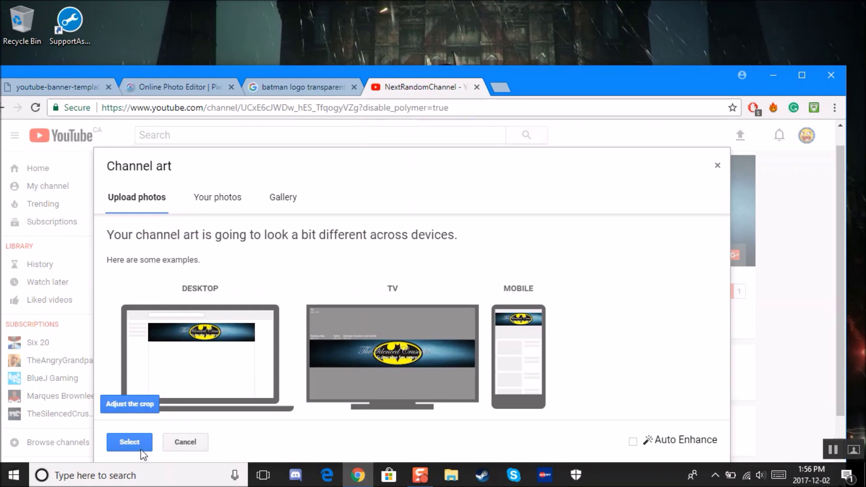
pyautogui.click(129, 442)
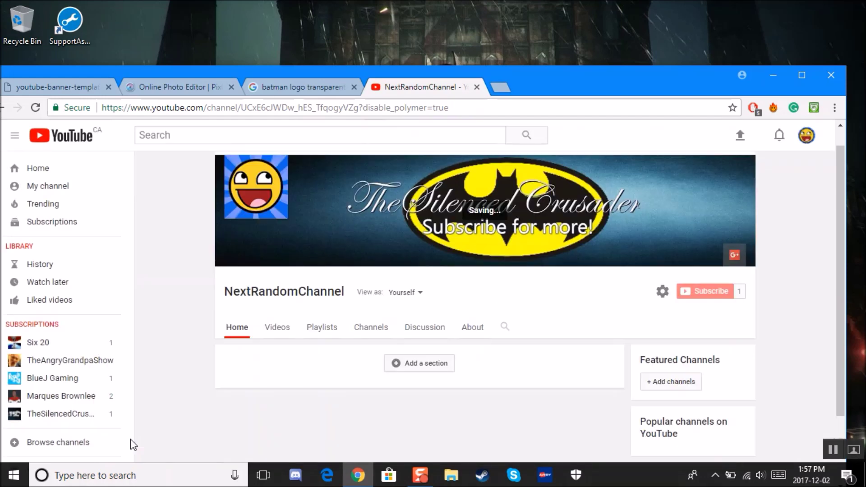